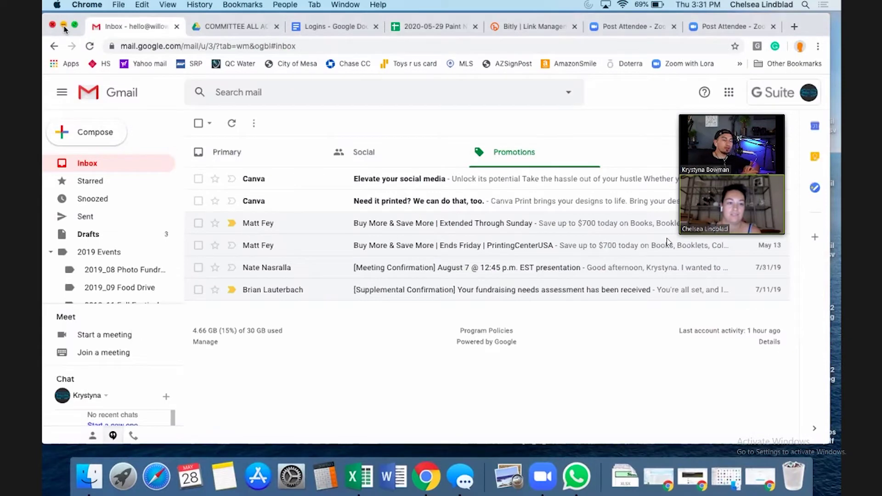
Switch to the other browser window, open business.facebook.com in a new tab and select the business that has one ad account
left_click(64, 26)
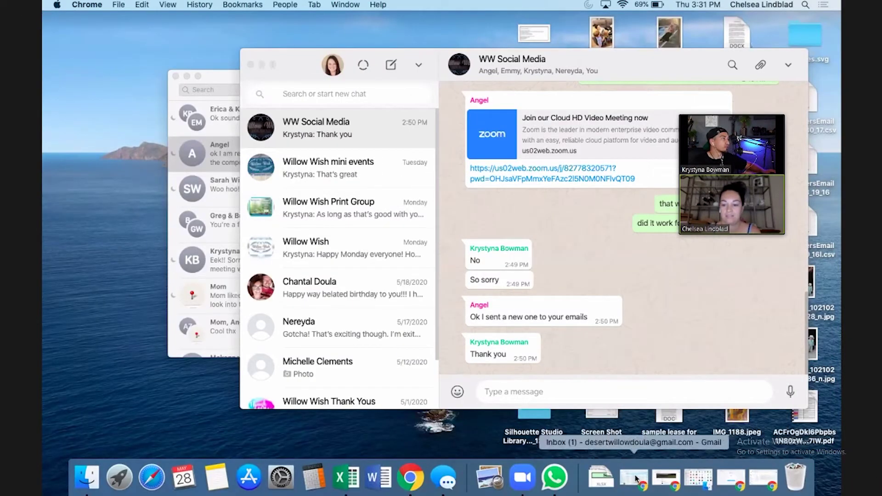
left_click(637, 479)
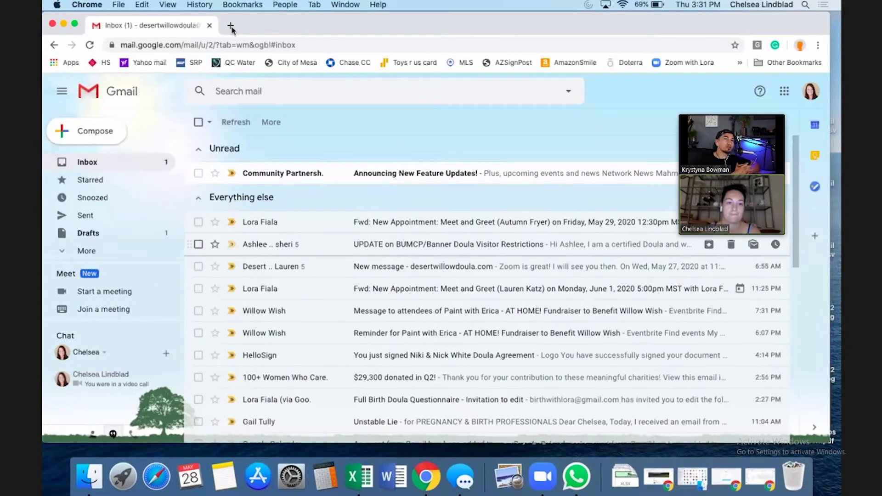
key("super+t")
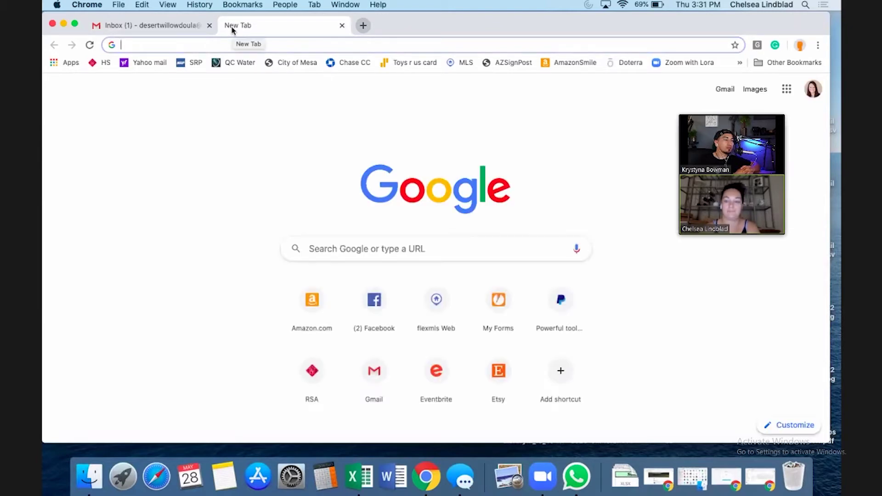
type("business.facebook.com")
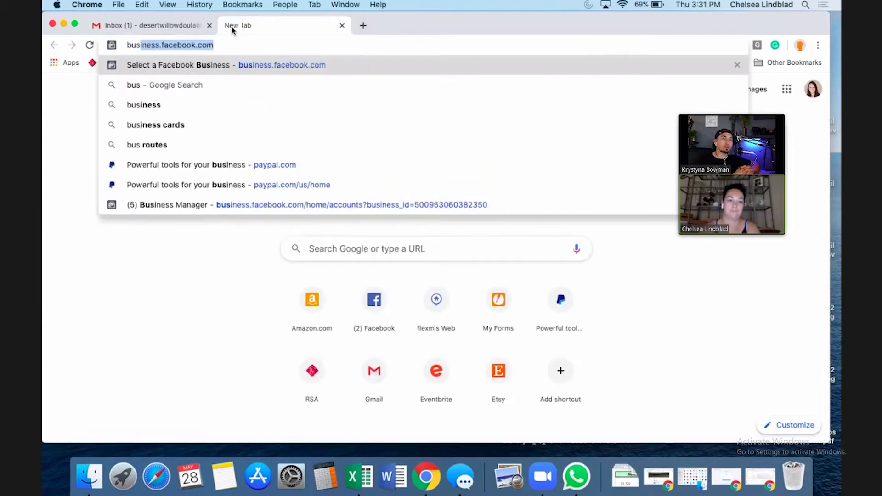
key("Return")
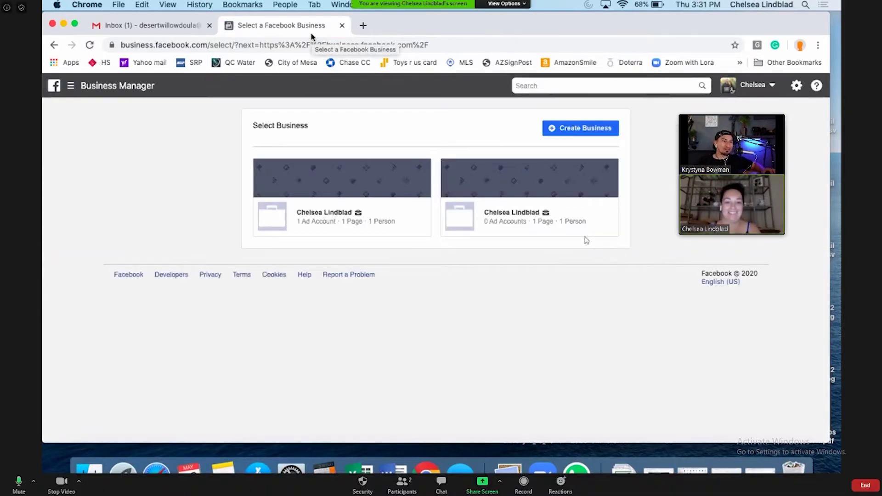
left_click(322, 192)
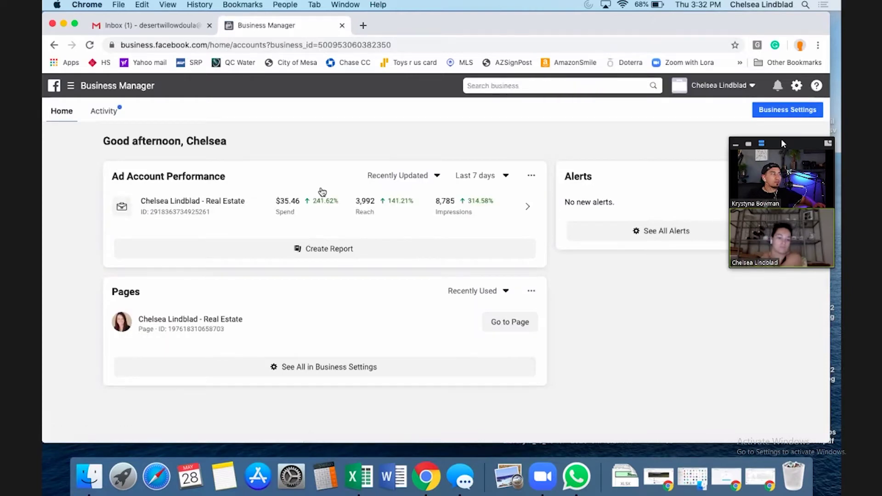
Open the business's ad account settings and start creating a new ad account
left_click_drag(783, 144, 776, 295)
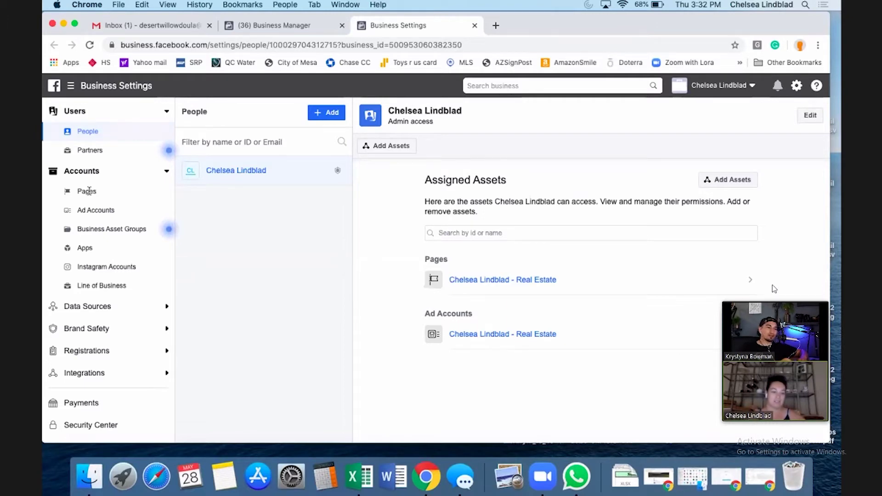
left_click(87, 211)
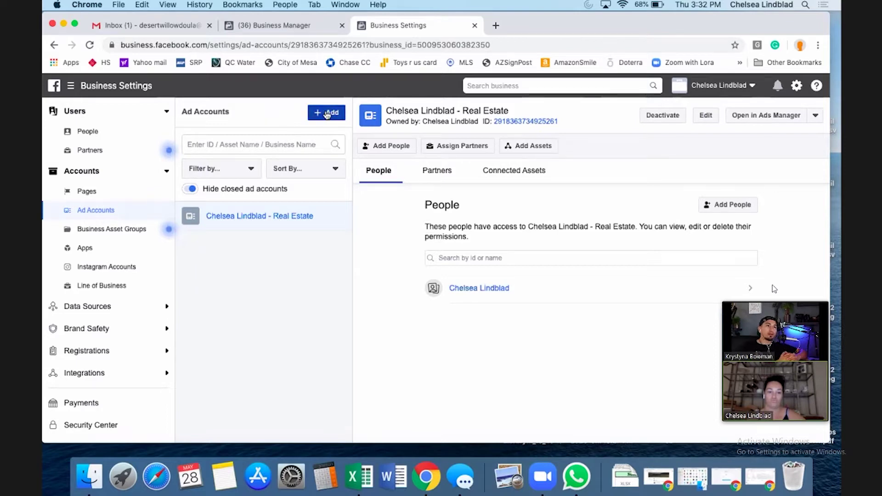
left_click(327, 115)
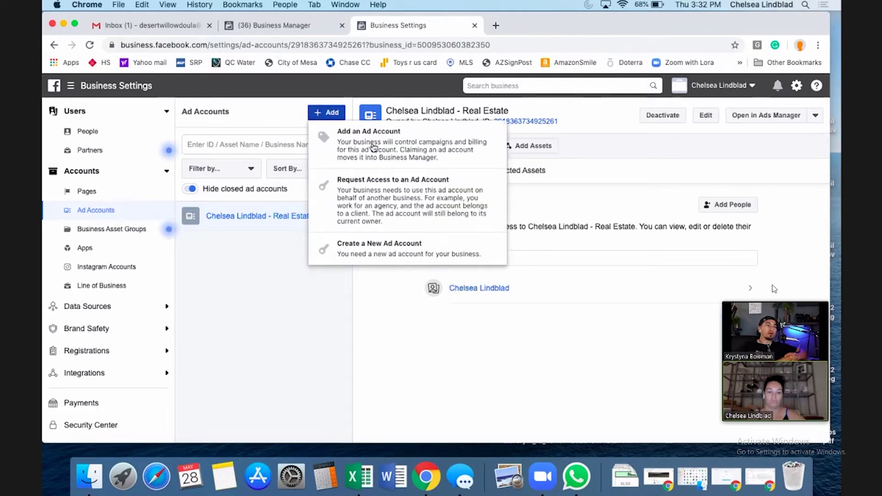
left_click(372, 254)
Name the new ad account Desert Willow Doula and create it for use by the user's own business
left_click(447, 313)
type("De")
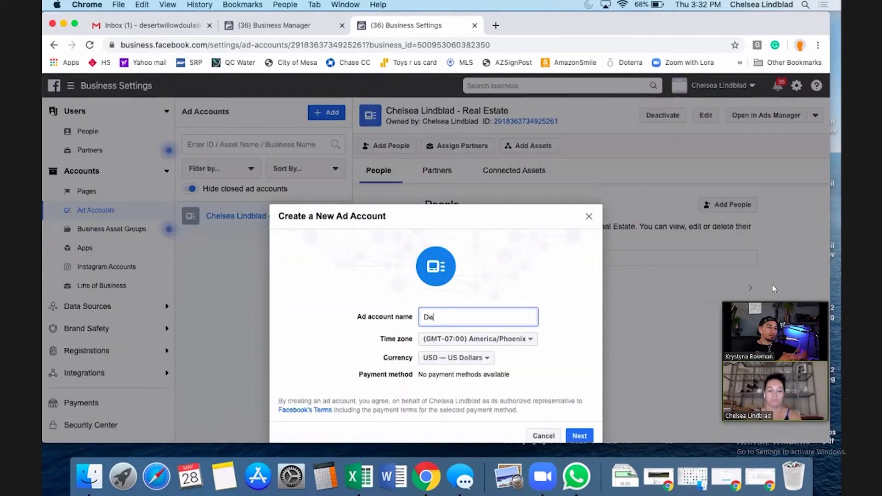
type("sert Will")
key("BackSpace")
key("BackSpace")
type("ll")
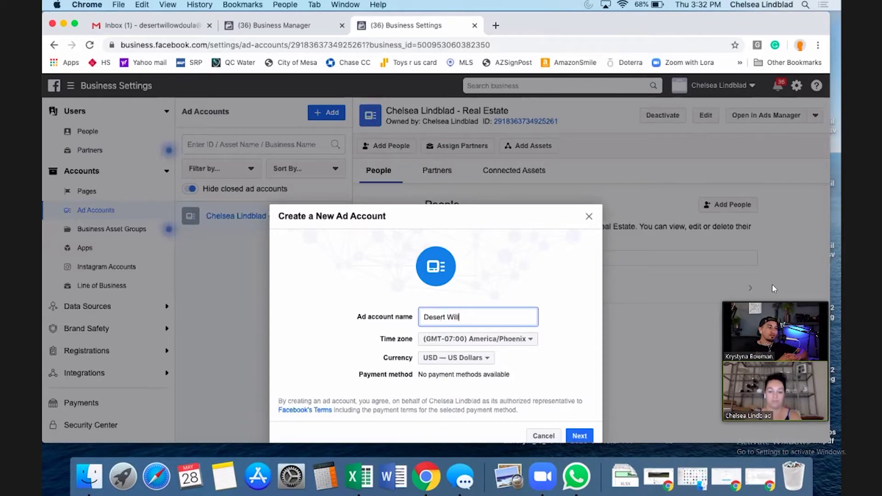
type("ow Doula")
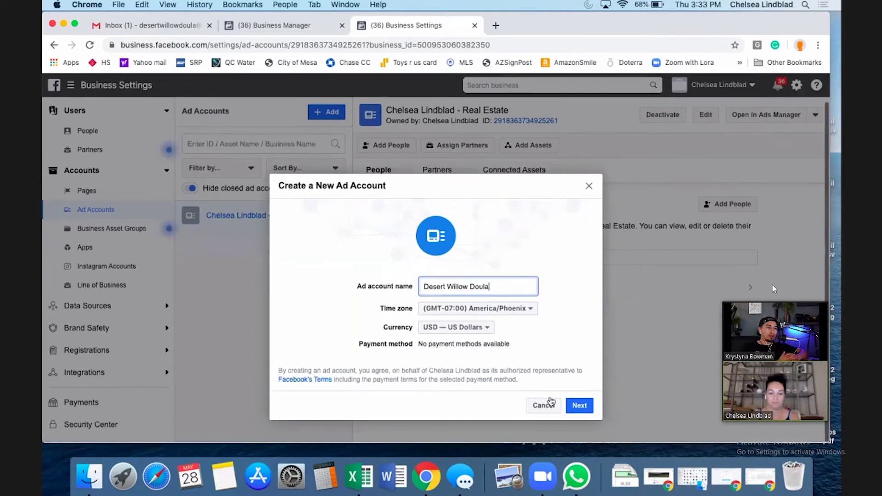
left_click(578, 406)
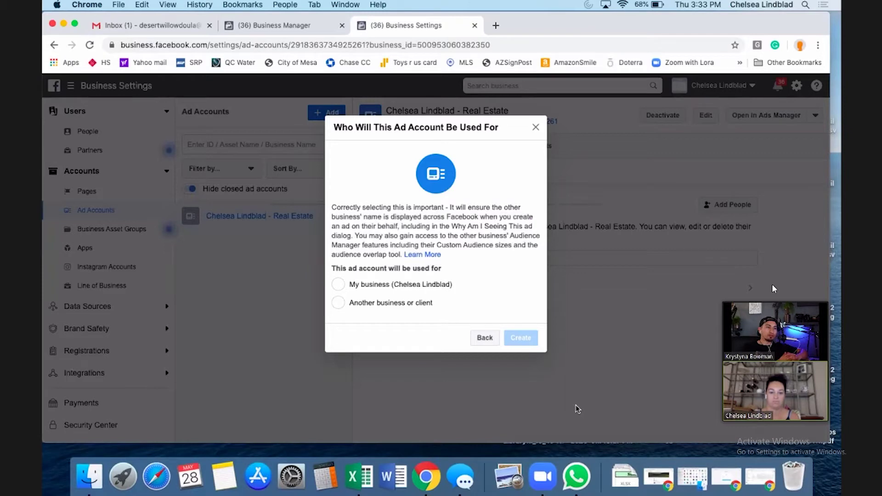
left_click(379, 286)
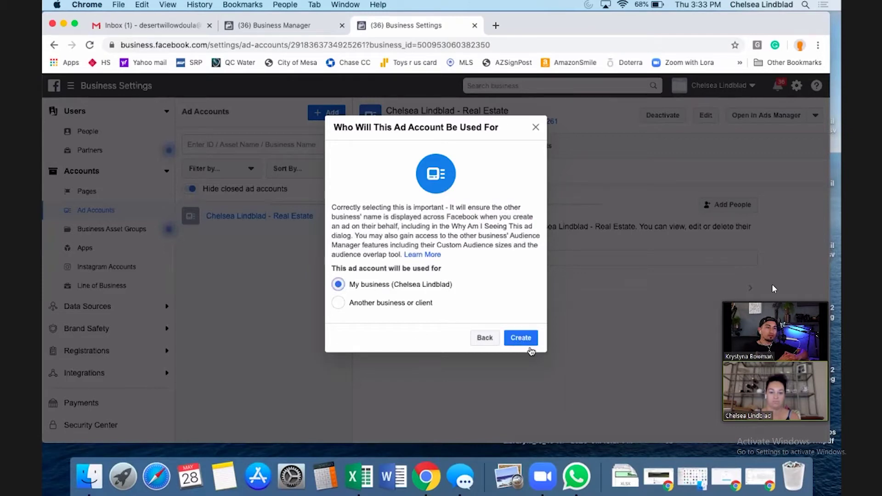
left_click(526, 341)
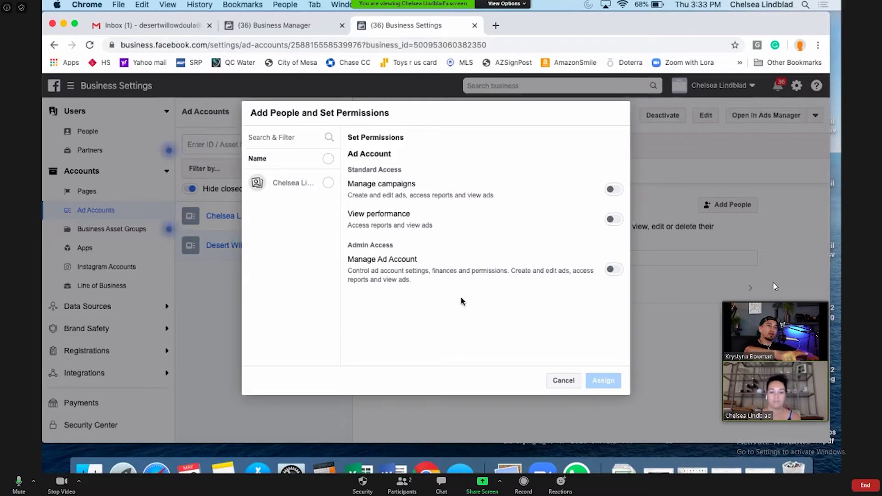
Assign the listed person to the new ad account with Manage campaigns and Manage Ad Account permissions, and close the confirmation
left_click(296, 184)
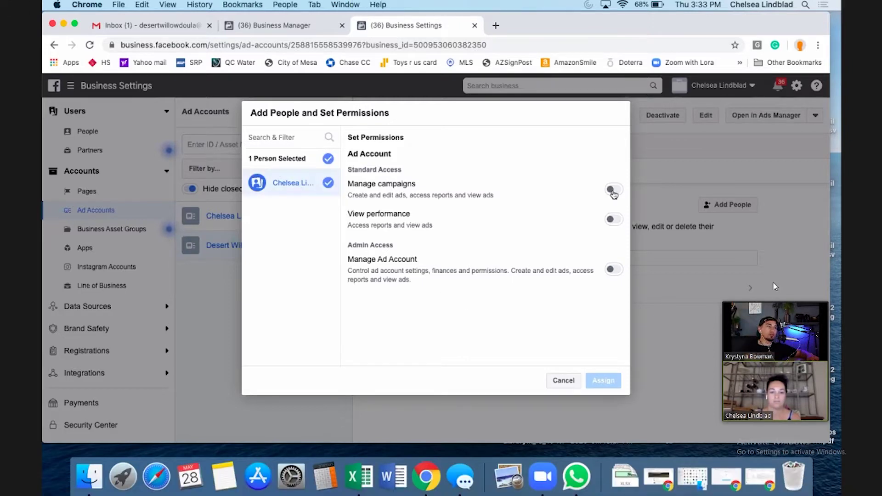
left_click(612, 189)
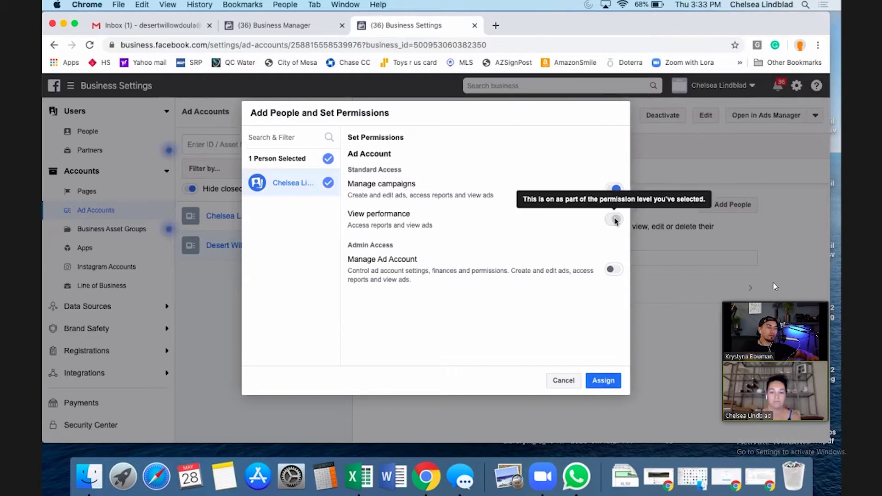
left_click(613, 272)
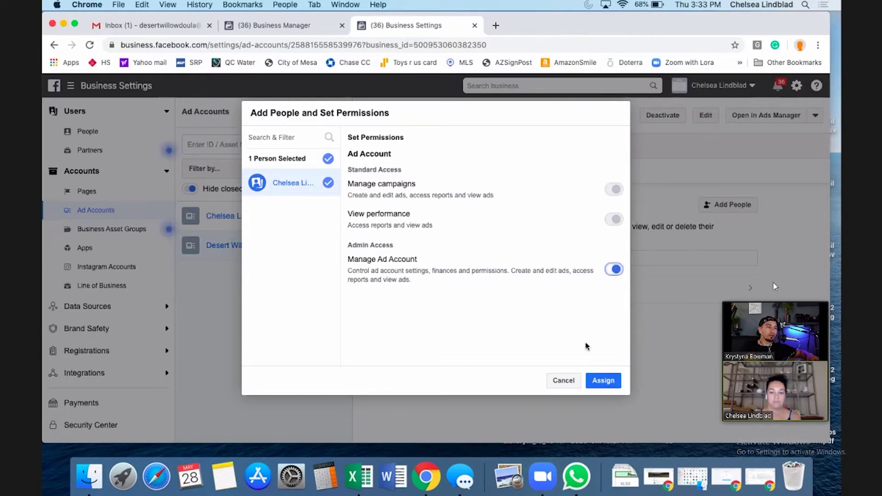
left_click(602, 382)
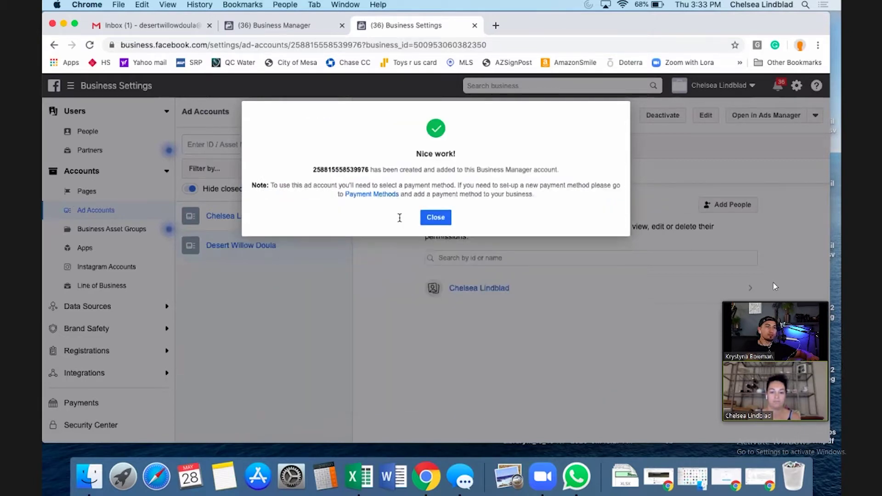
left_click(435, 218)
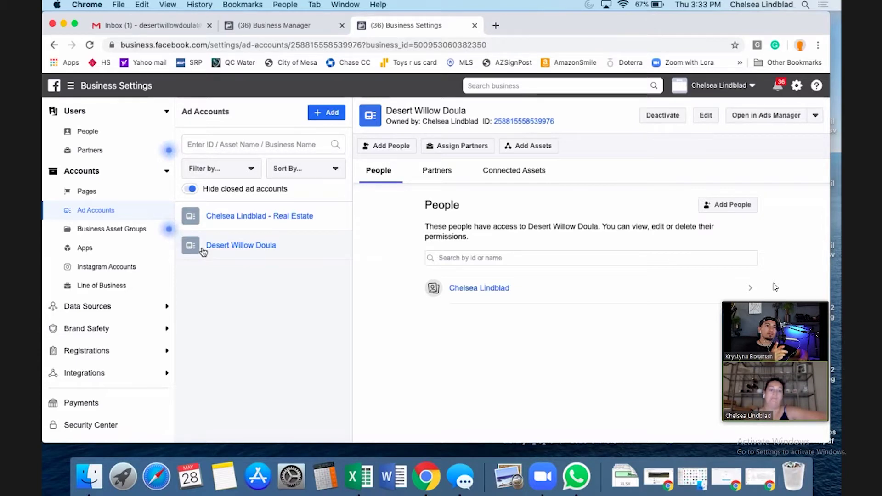
Open Ads Manager and switch to the Desert Willow Doula ad account to view its campaigns
left_click(78, 87)
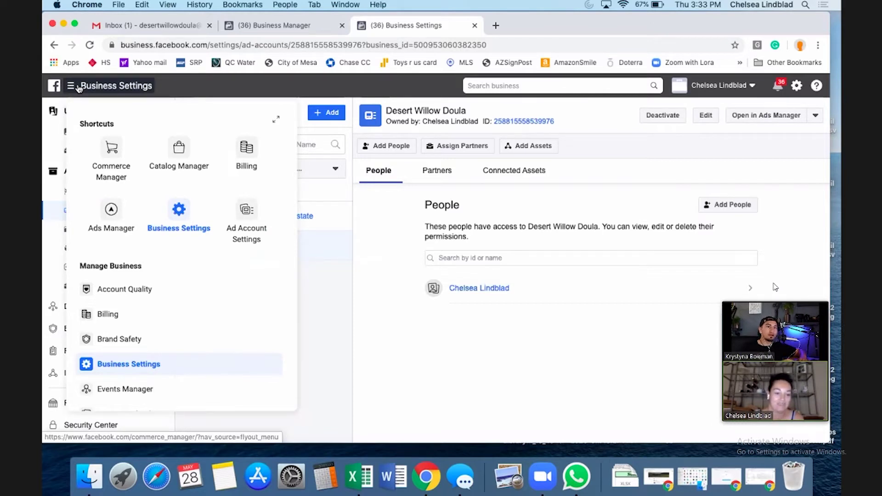
left_click(111, 214)
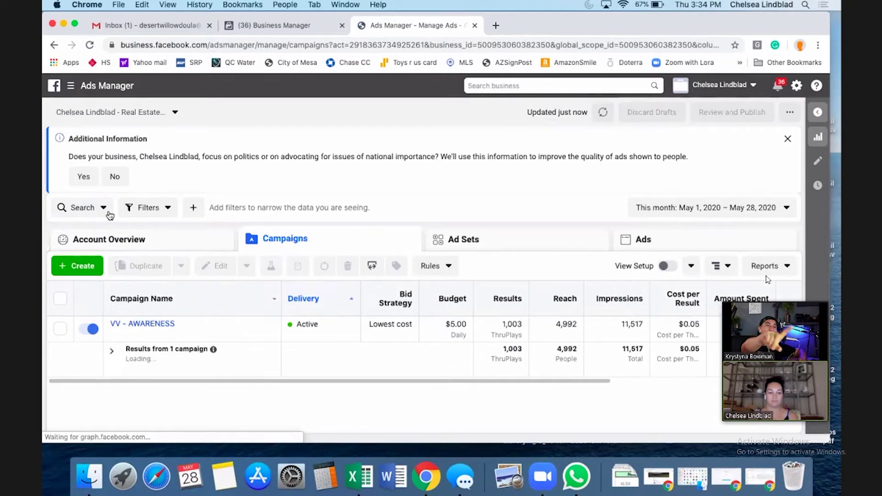
left_click(178, 113)
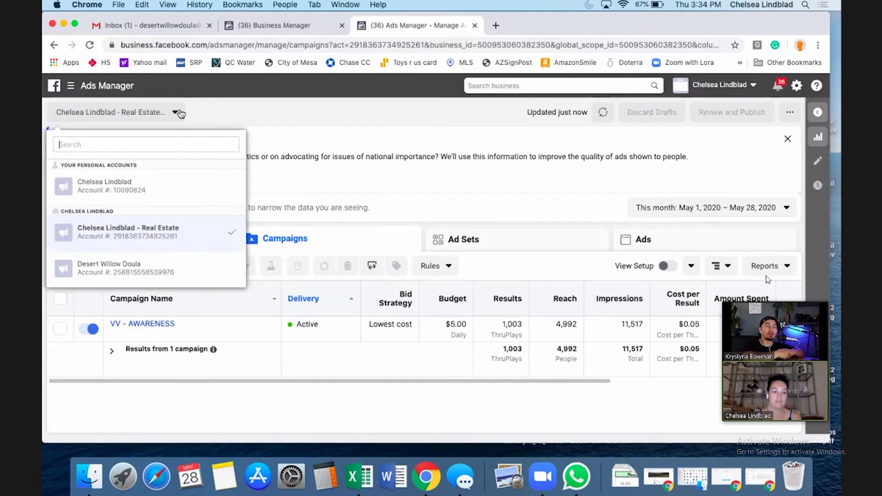
left_click(134, 270)
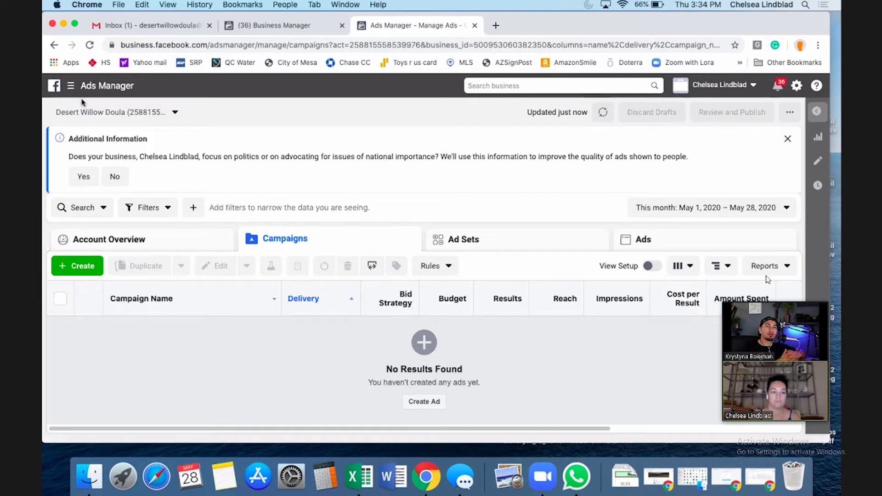
Open Events Manager and switch its data sources to the Desert Willow Doula ad account
left_click(72, 86)
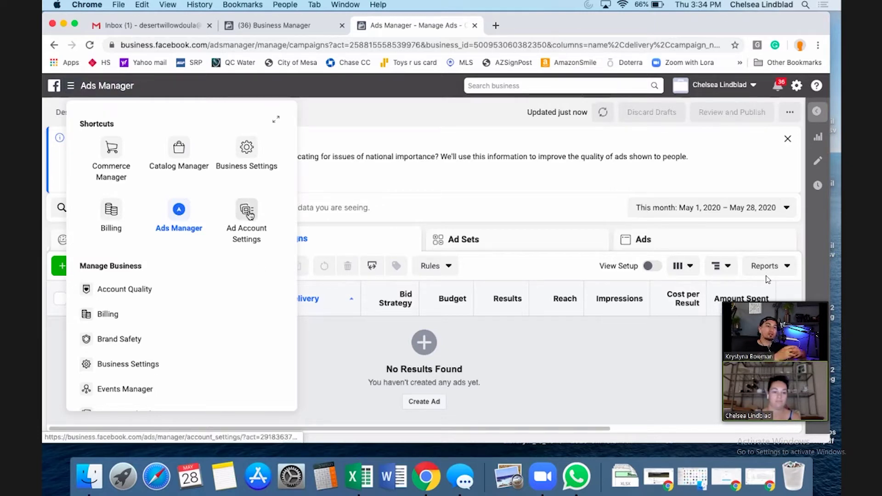
left_click(249, 213)
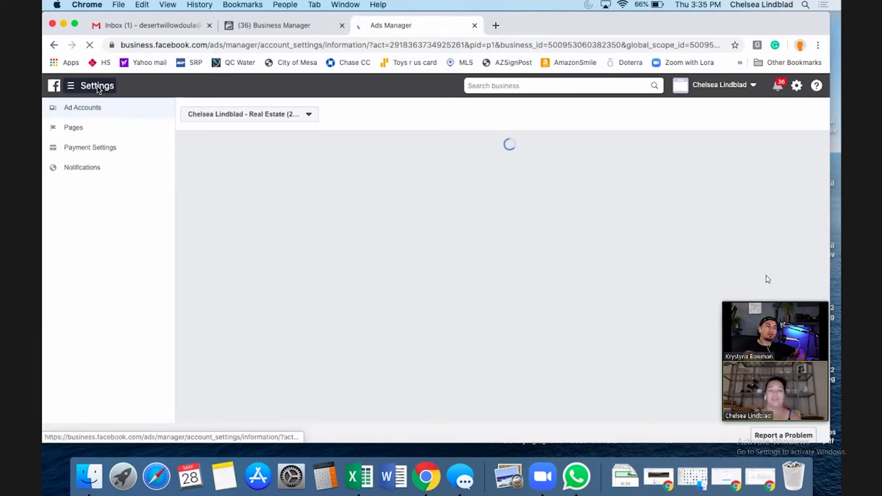
left_click(100, 86)
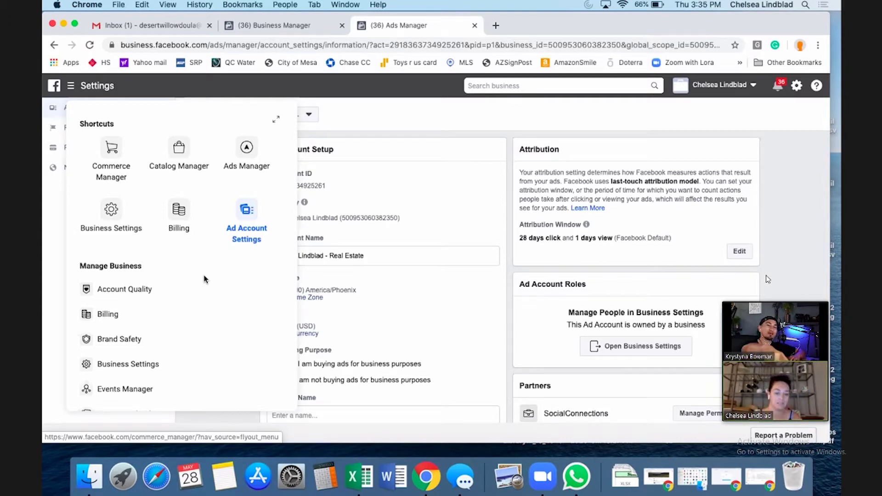
scroll(180, 313, "down", 3)
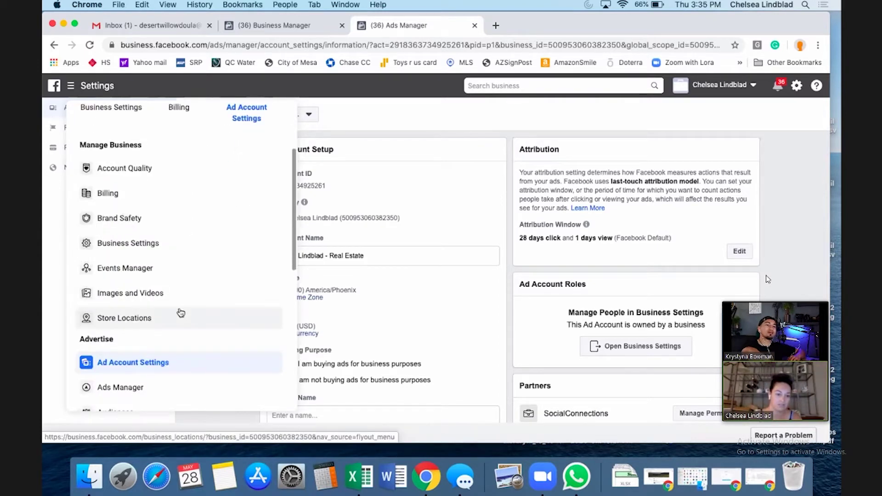
left_click(121, 271)
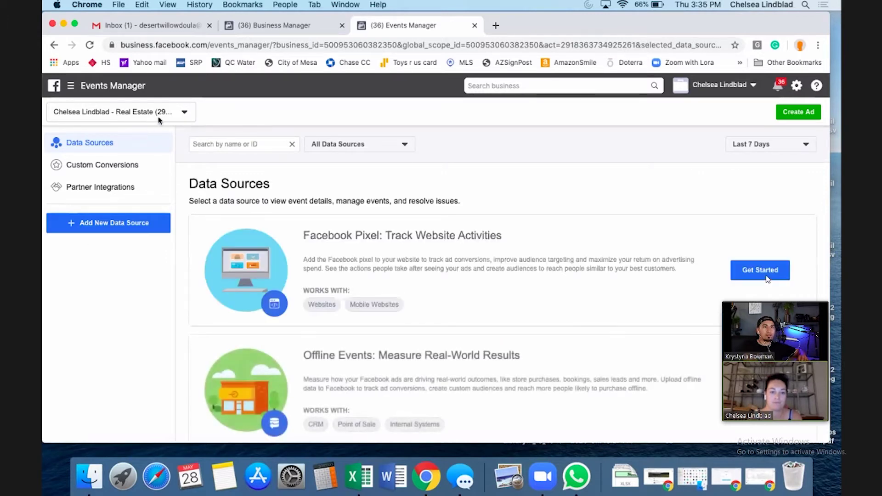
left_click(183, 113)
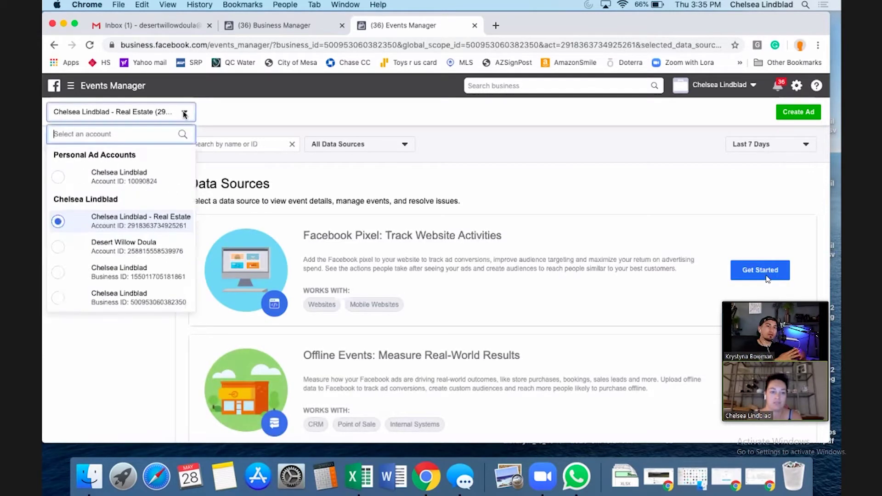
left_click(120, 247)
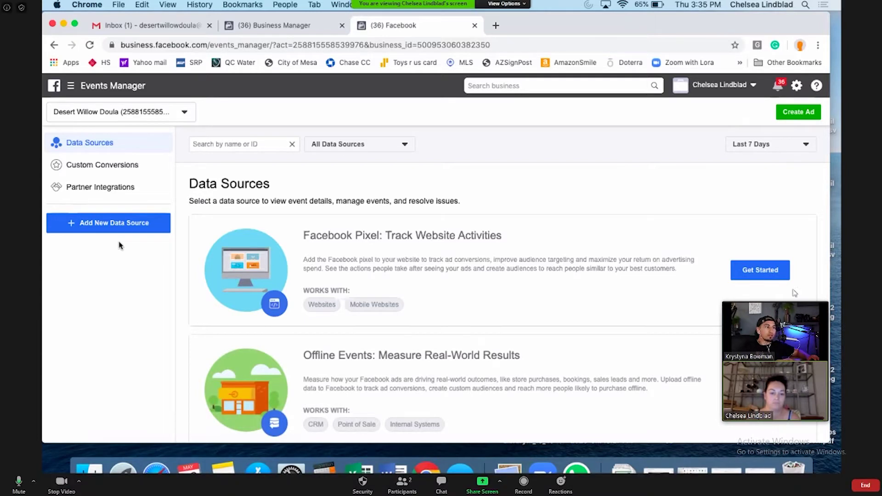
left_click_drag(779, 294, 795, 359)
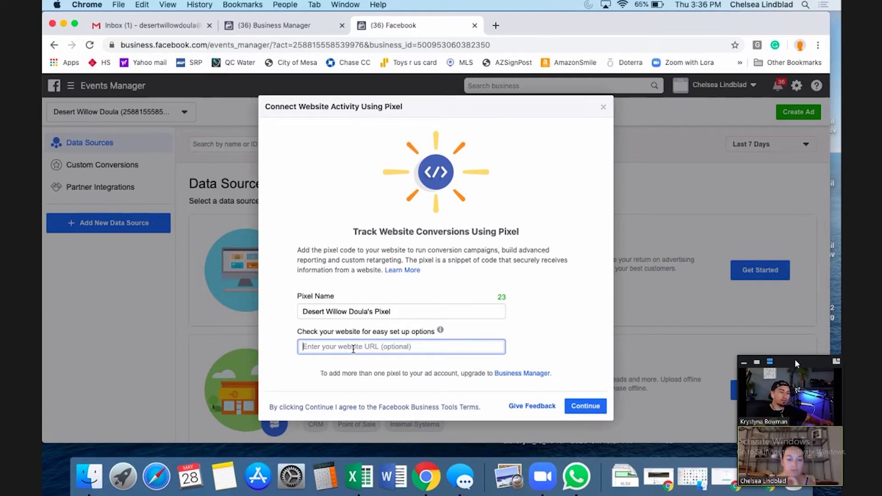
left_click(838, 360)
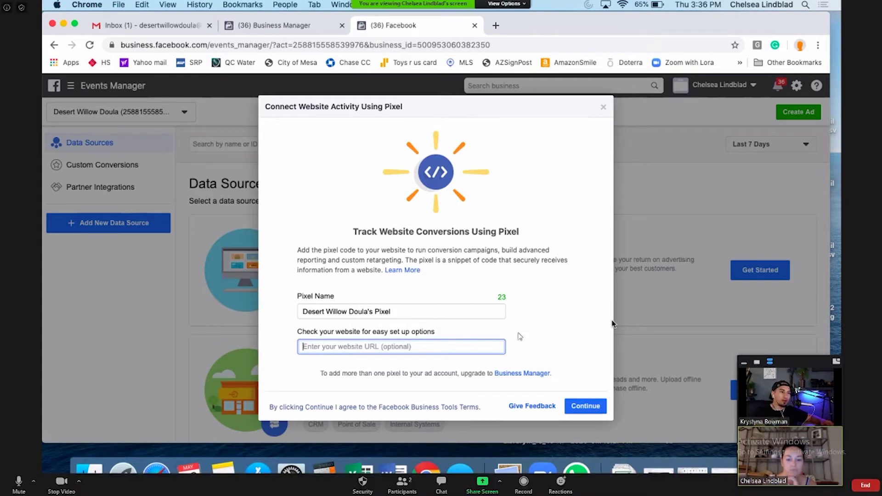
left_click(587, 407)
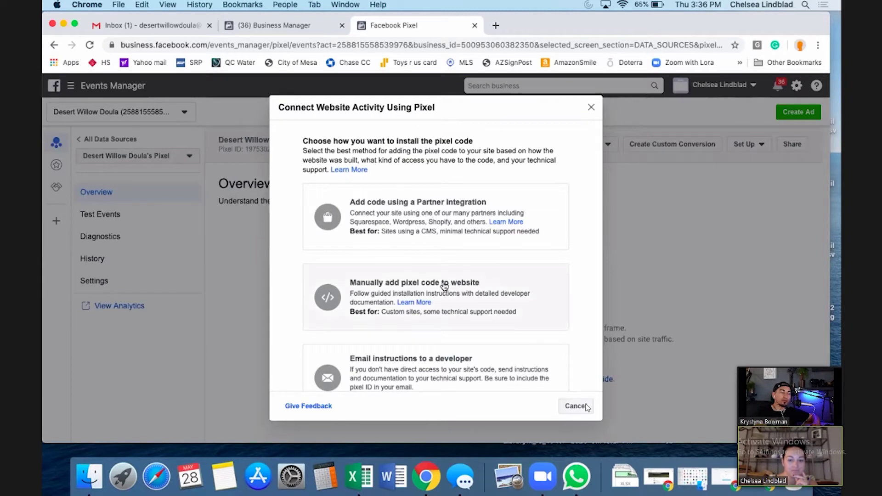
left_click(444, 285)
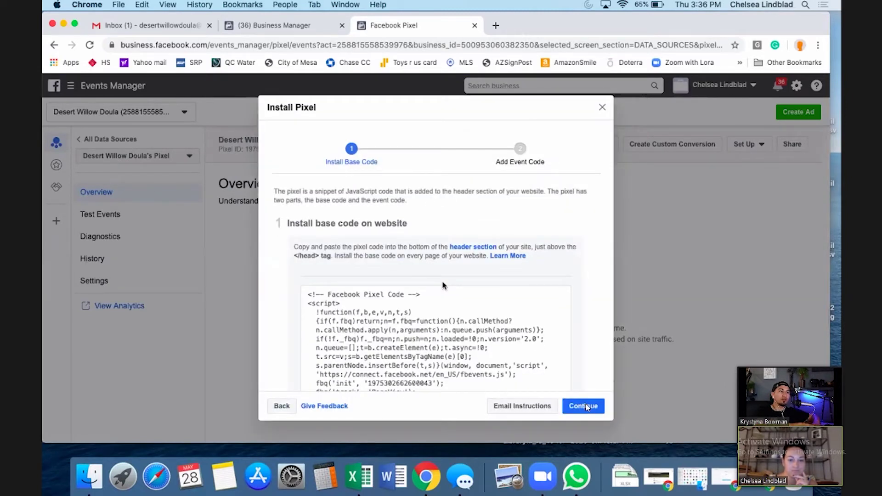
Open the godaddy.com website in a new browser tab
left_click(495, 27)
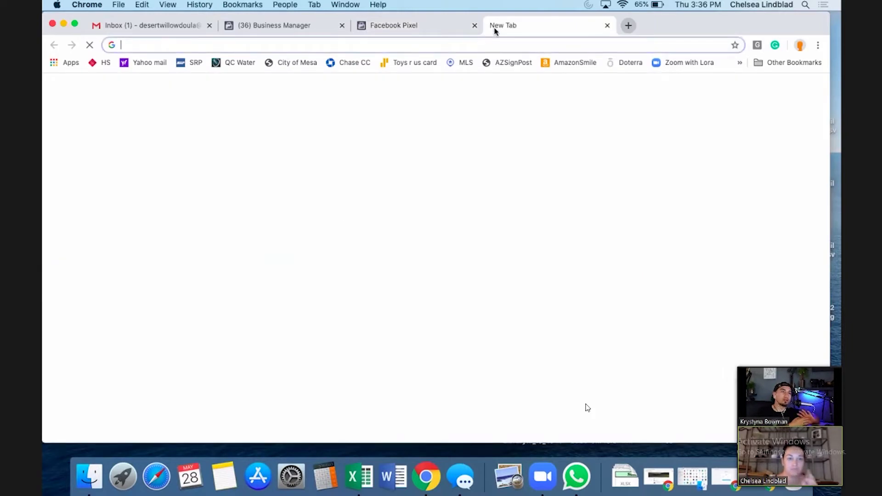
type("goog")
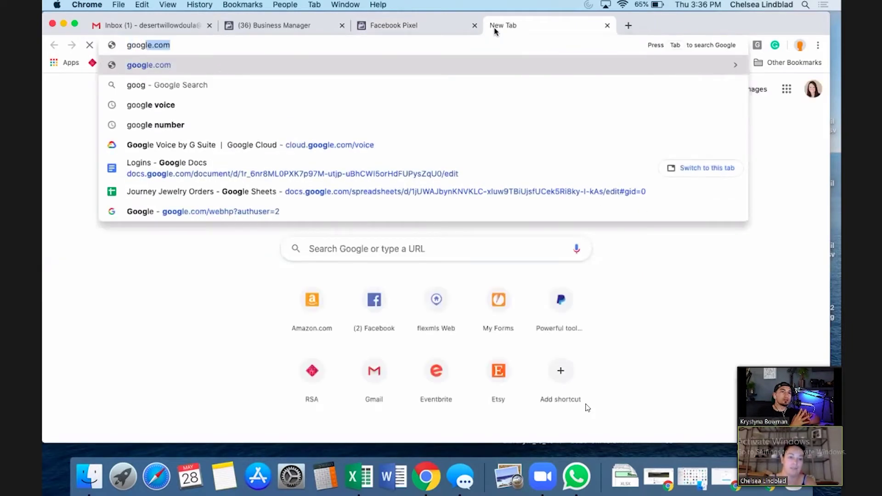
key("BackSpace")
key("BackSpace")
key("BackSpace")
type("d")
key("Return")
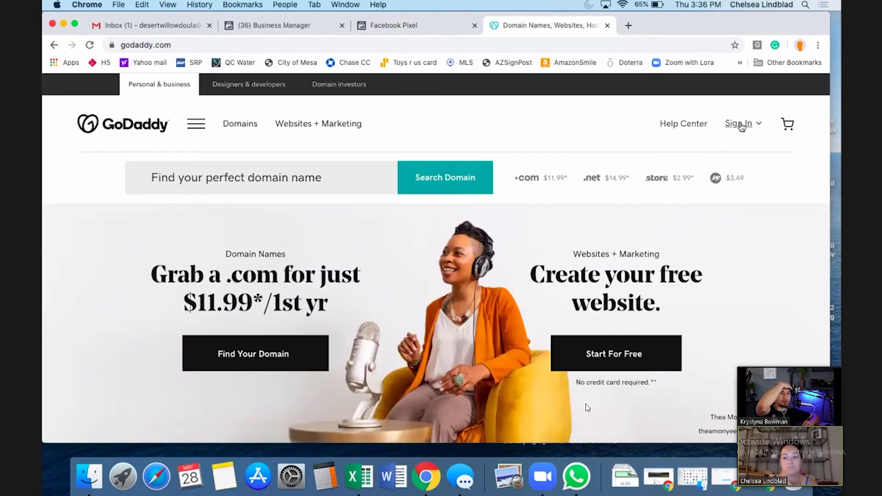
Sign in to the GoDaddy account as a registered user
left_click(740, 124)
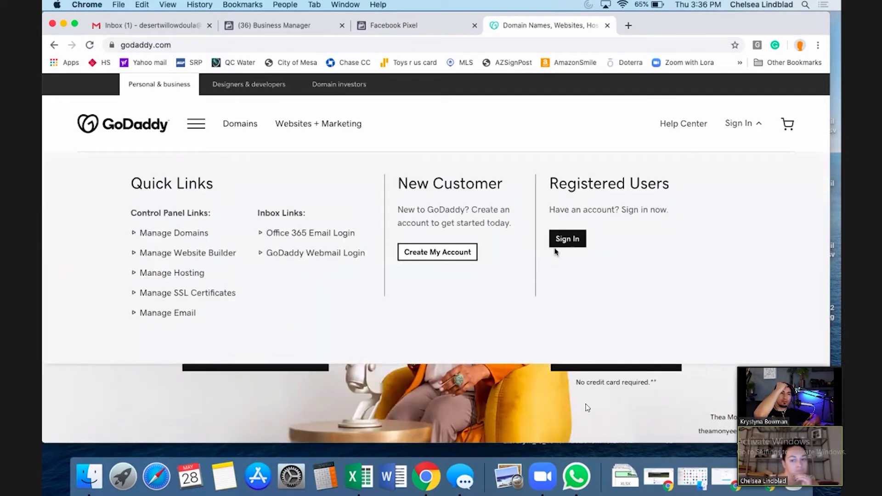
left_click(577, 240)
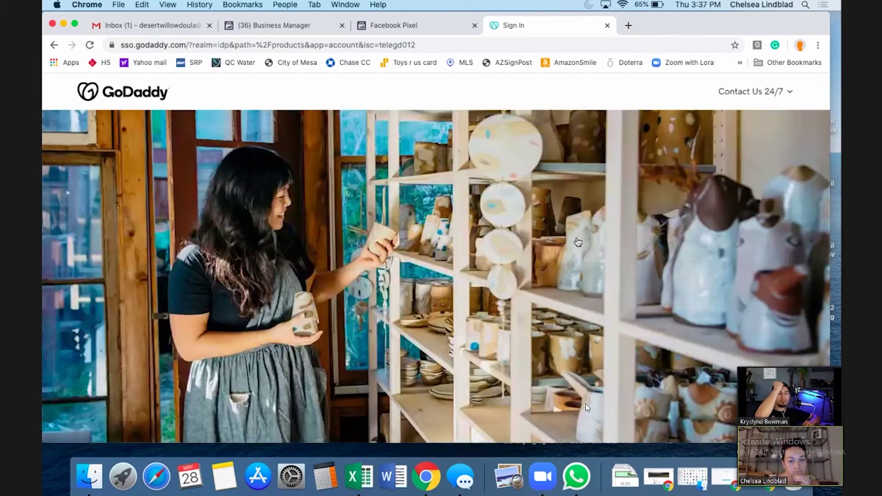
left_click(581, 338)
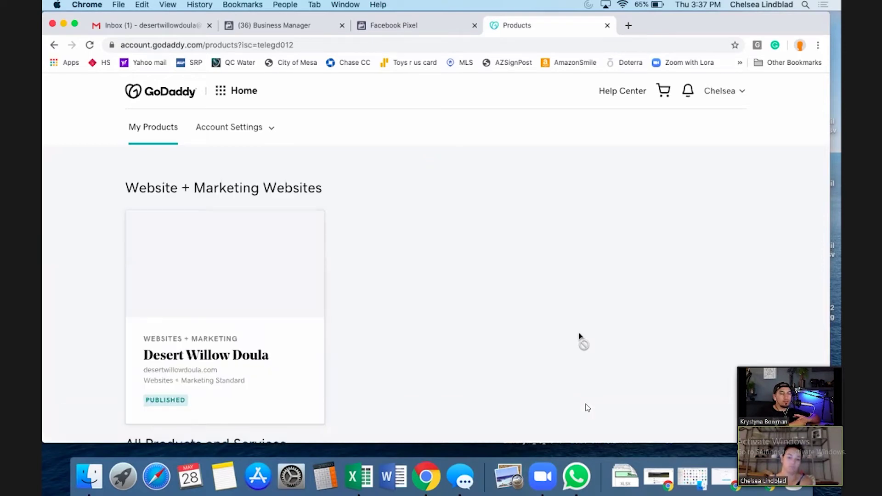
Open the Desert Willow Doula website for editing and move the meeting's video thumbnails off the editor's options
left_click(229, 346)
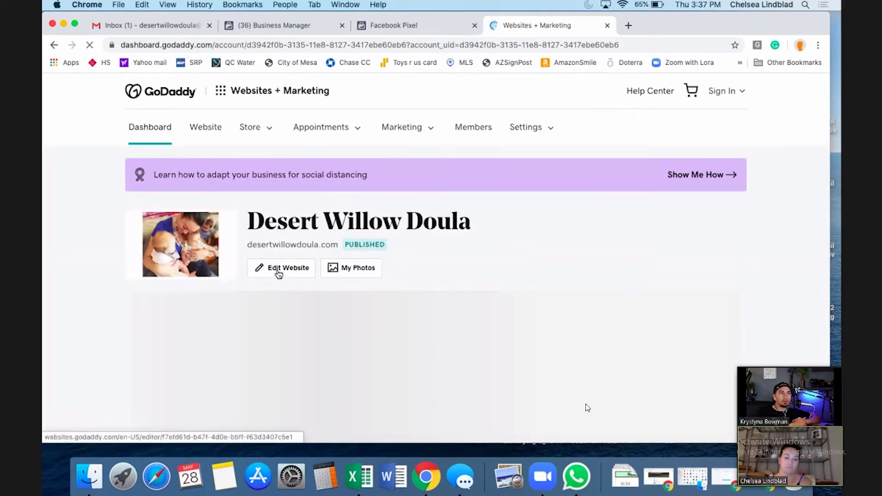
left_click(278, 272)
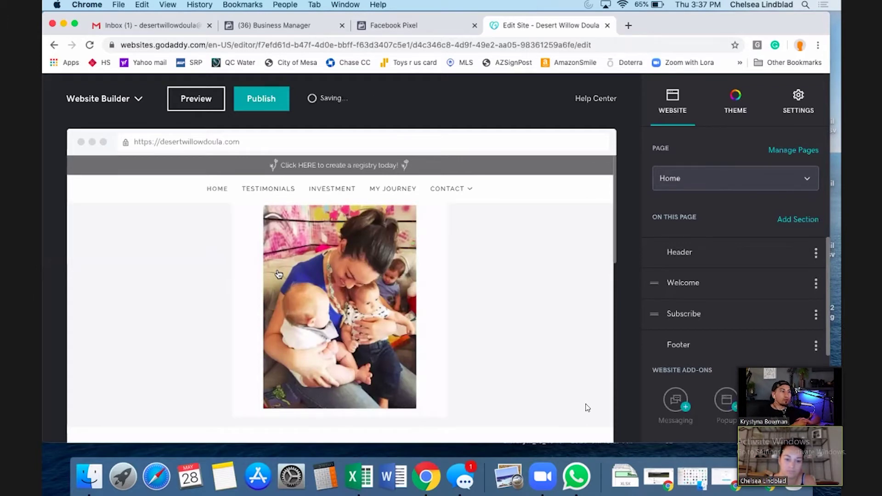
left_click_drag(791, 363, 93, 279)
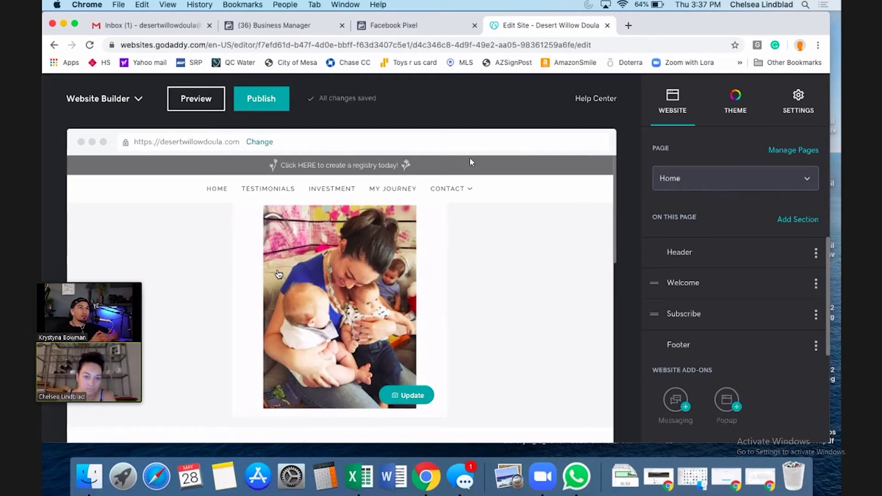
Open the website's Facebook Pixel settings under Analytics & Tracking, ready to enter the Facebook Pixel ID
left_click(794, 110)
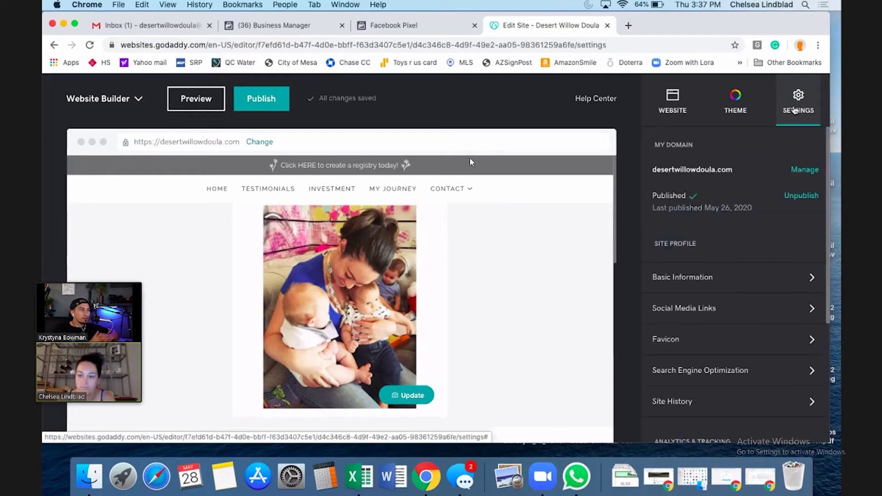
scroll(749, 294, "down", 1)
scroll(748, 294, "down", 8)
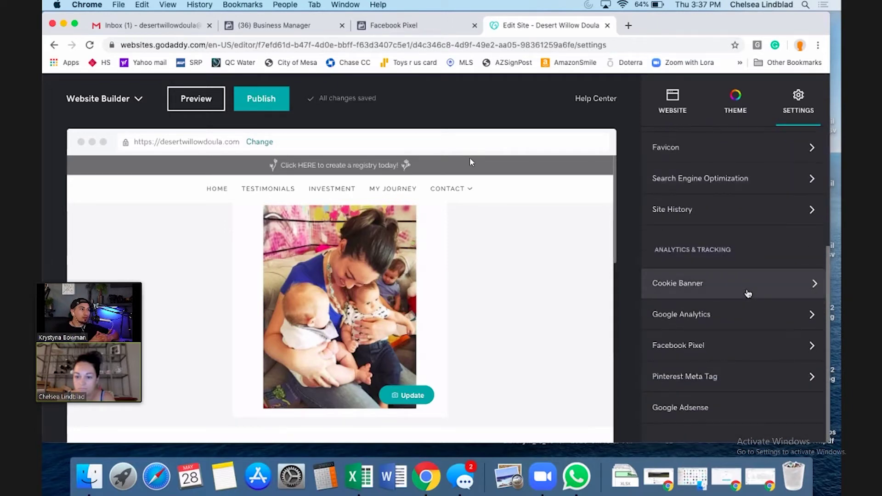
left_click(736, 350)
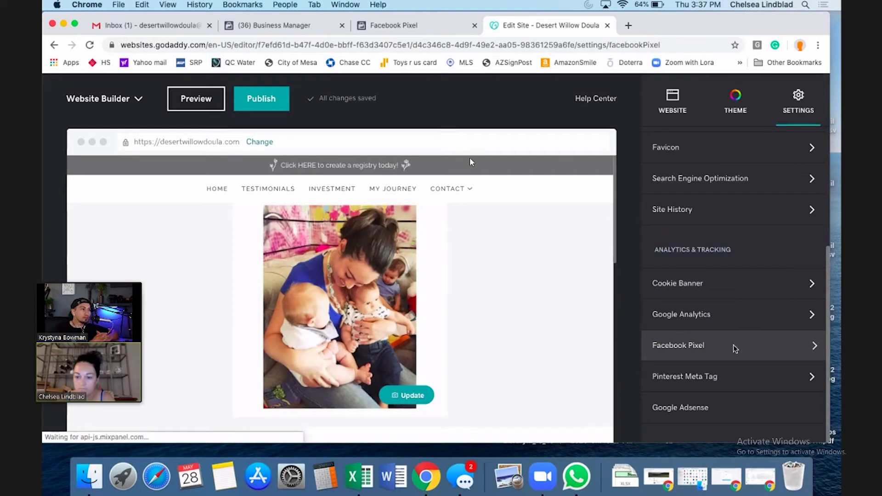
left_click(722, 268)
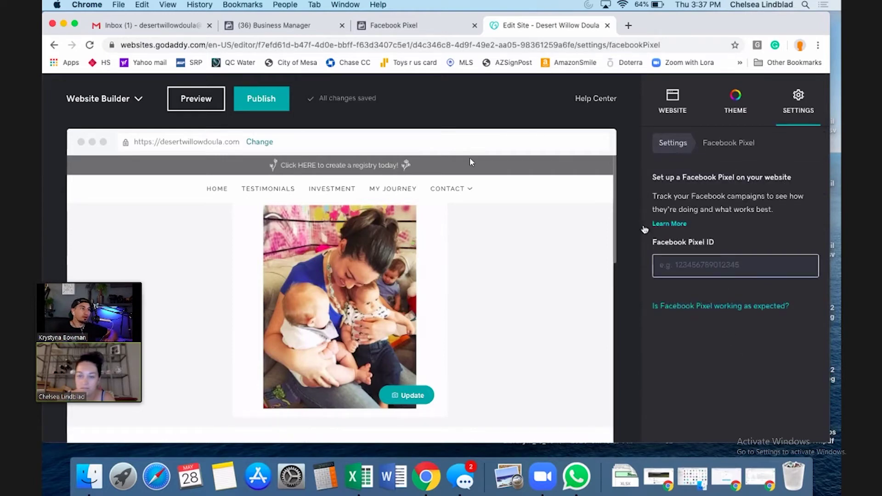
left_click(410, 29)
scroll(431, 278, "down", 1)
scroll(431, 278, "down", 1)
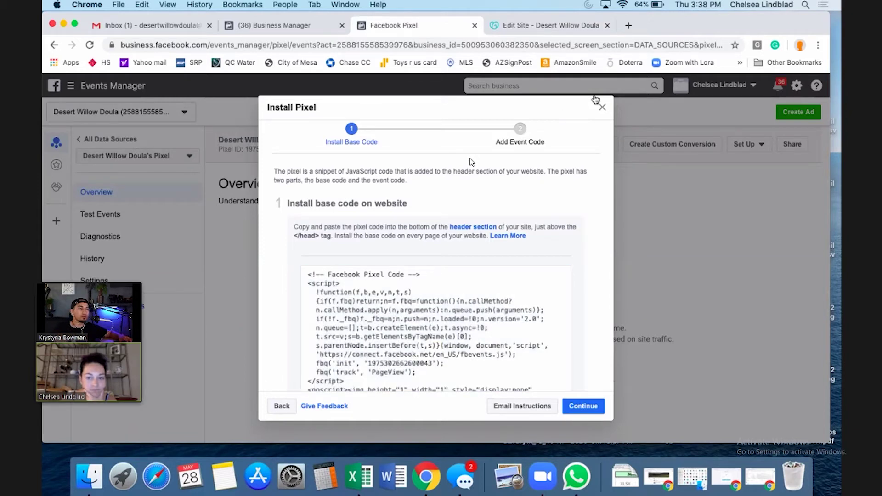
left_click(602, 110)
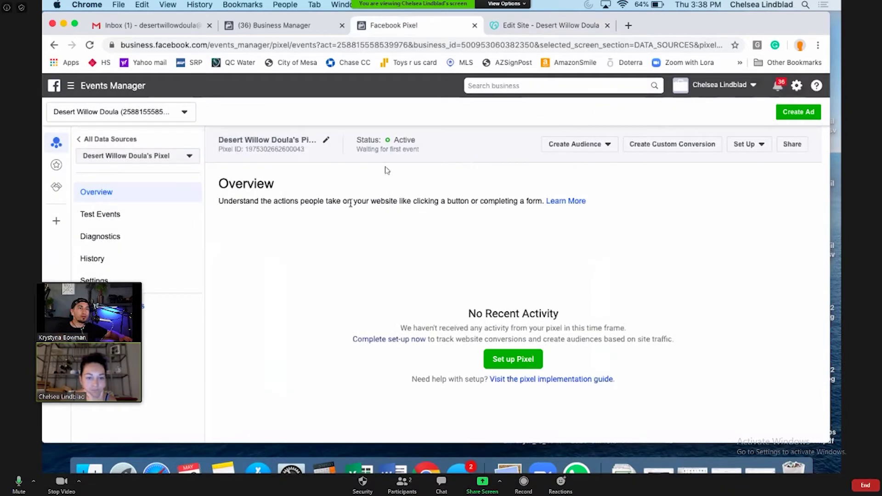
left_click(270, 152)
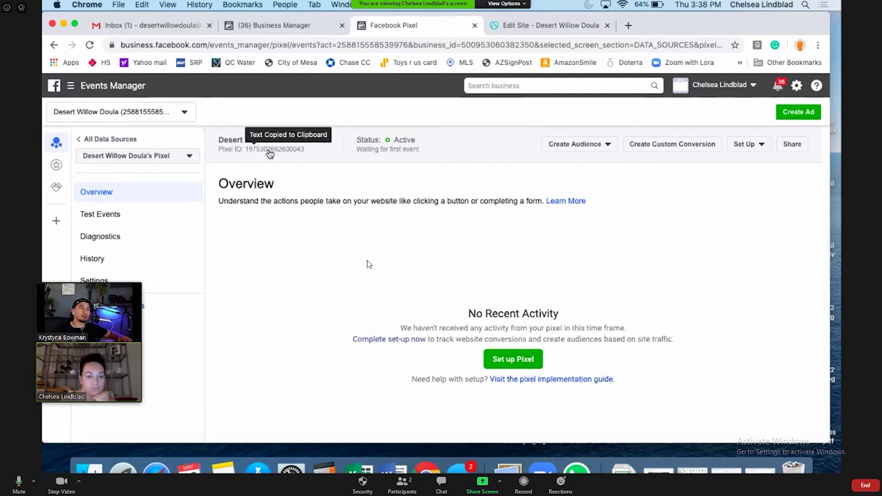
Paste the copied ID into the GoDaddy website's Facebook Pixel ID field and publish the site
left_click(565, 26)
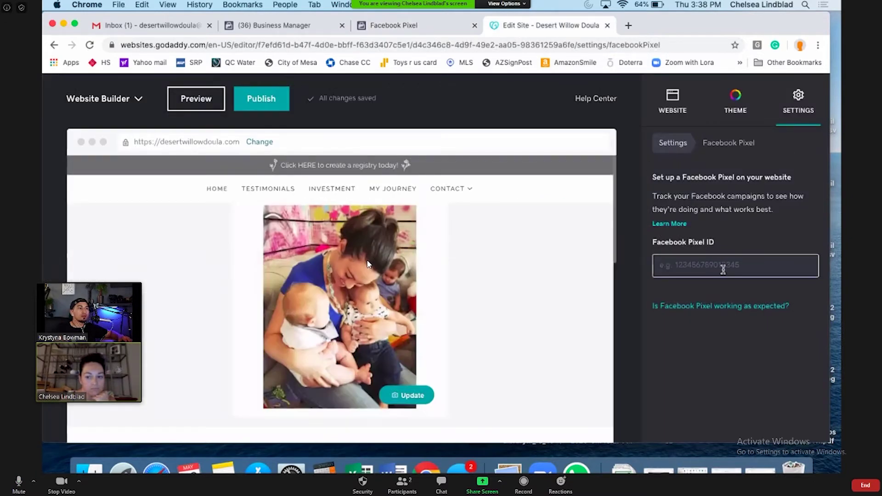
key("super+v")
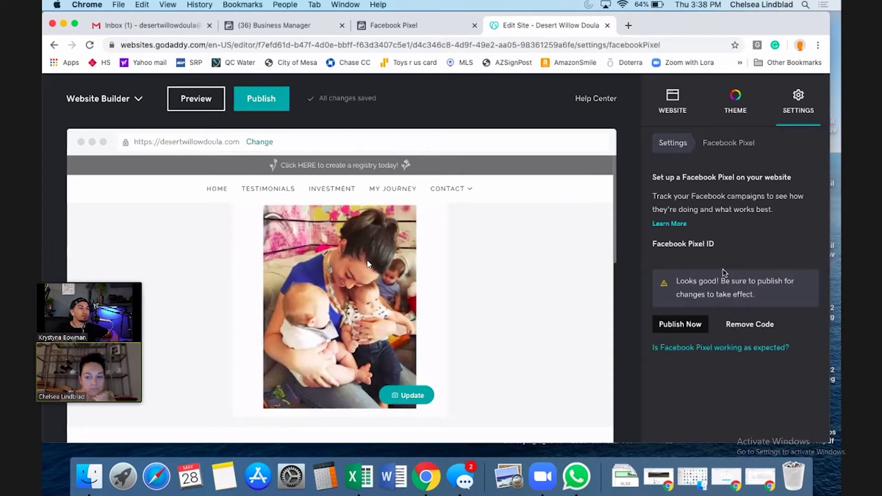
left_click(683, 325)
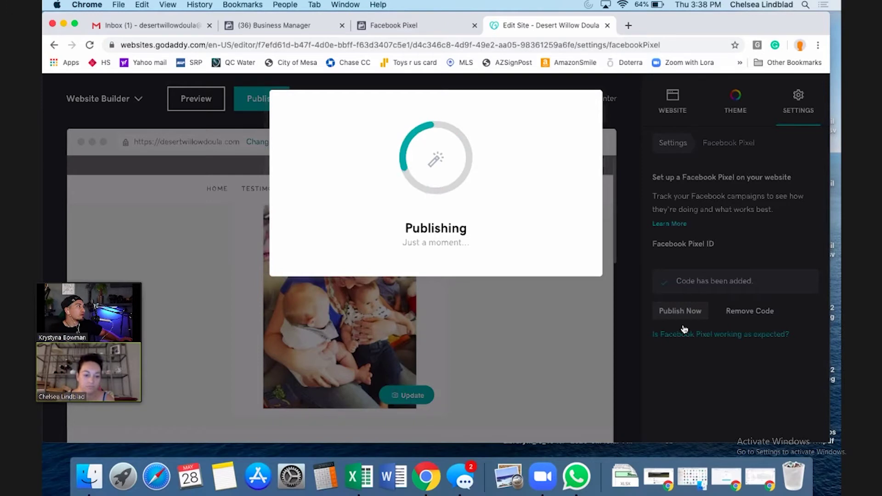
Load desertwillowdoula.com in the other browser window and check it with Facebook Pixel Helper
type("desert")
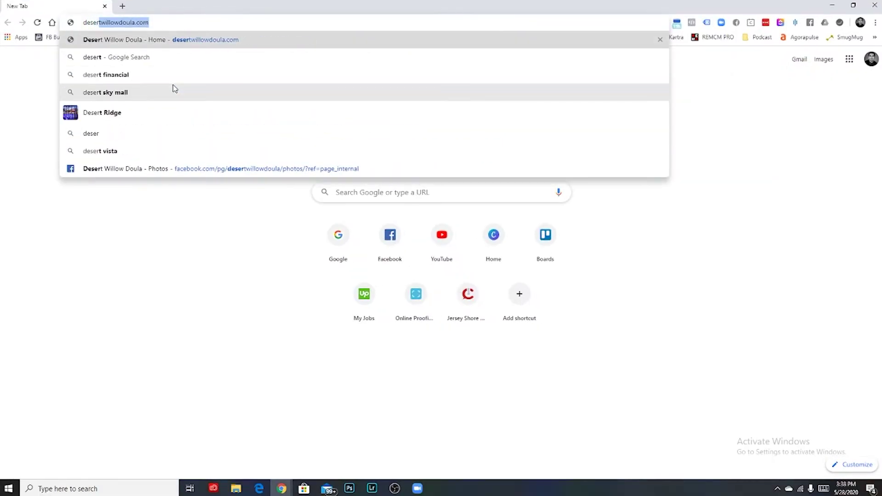
key("Return")
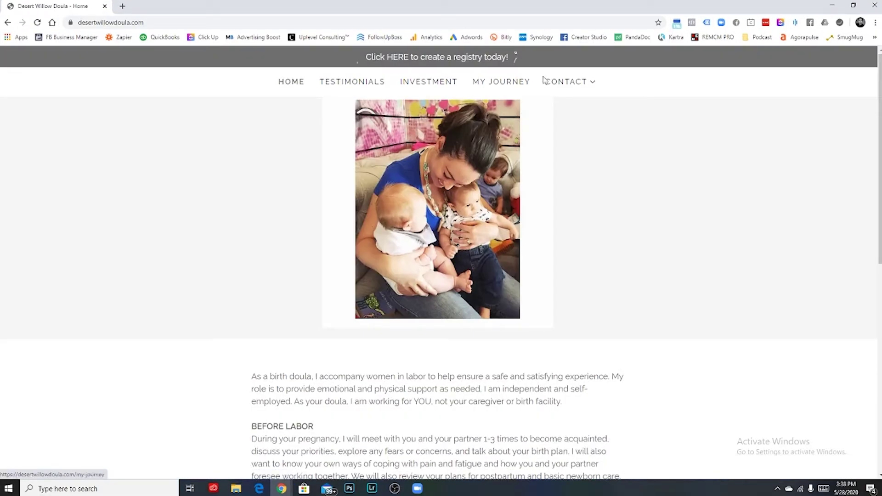
left_click(694, 25)
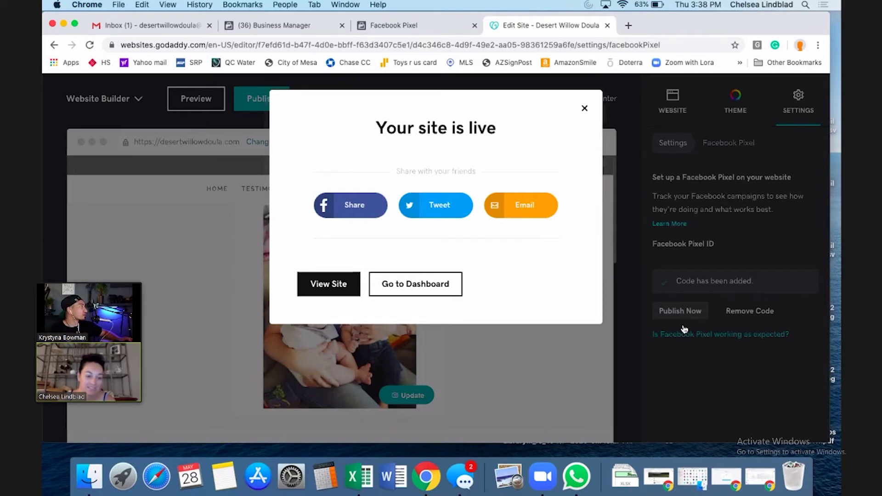
Bring the Desert Willow Doula browser window over the meeting, resize it, and switch back to the meeting
key("alt+Tab")
left_click_drag(754, 33, 620, 33)
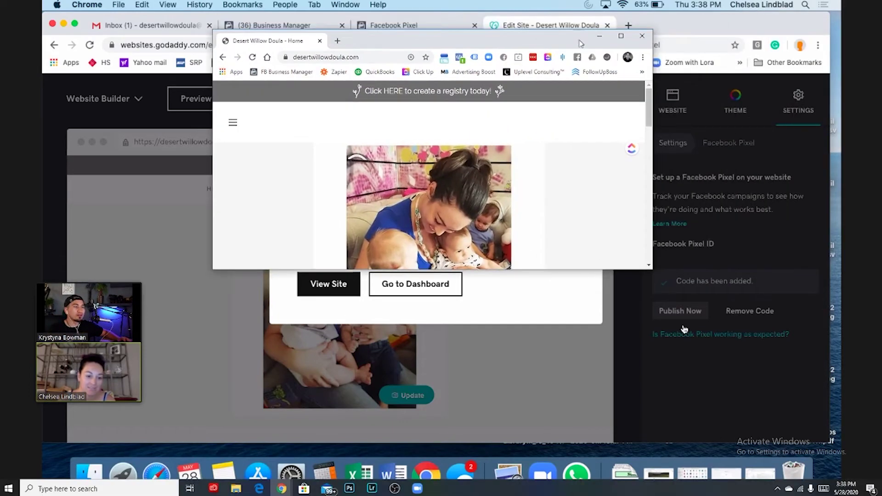
left_click(622, 40)
key("alt+Tab")
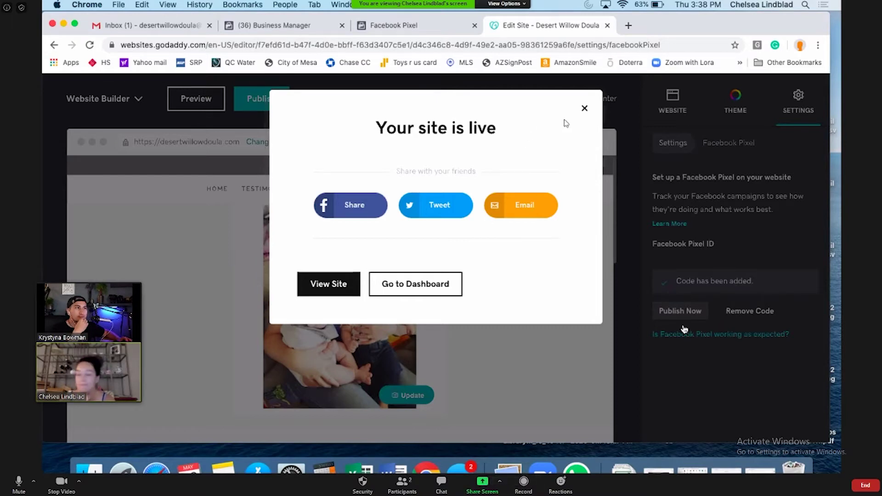
Share Screen 1 with the other participant in the Zoom meeting
left_click(479, 491)
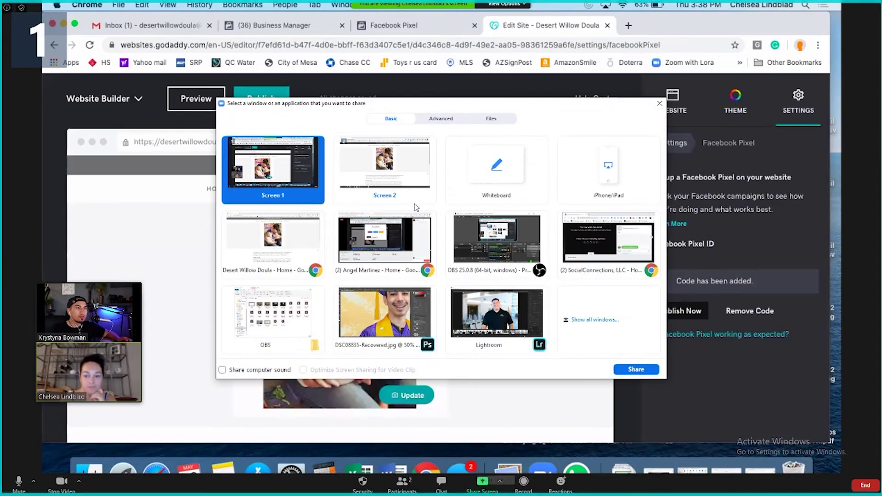
left_click(409, 196)
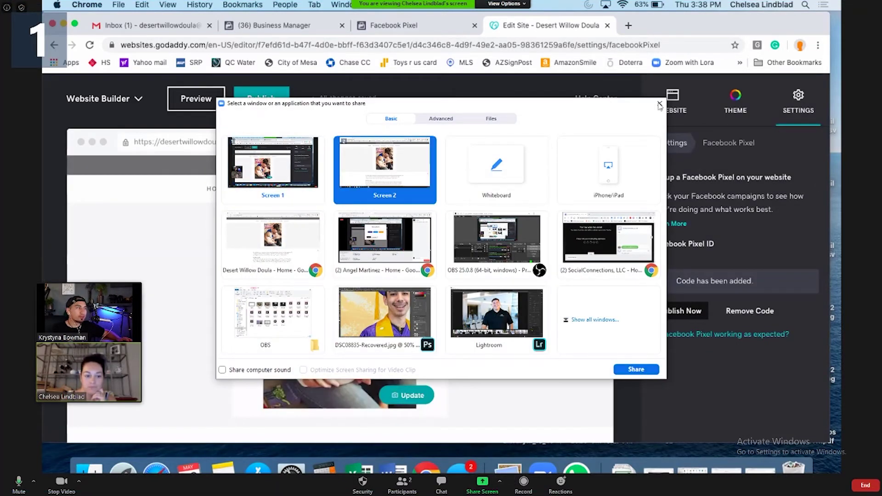
left_click(273, 166)
left_click(639, 371)
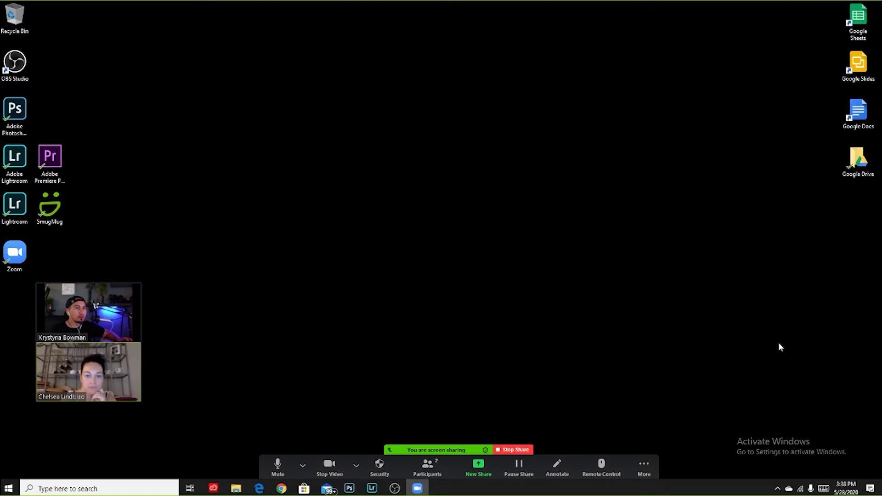
Bring up the desertwillowdoula.com browser window, maximize it, and inspect the site with Facebook Pixel Helper
left_click(281, 489)
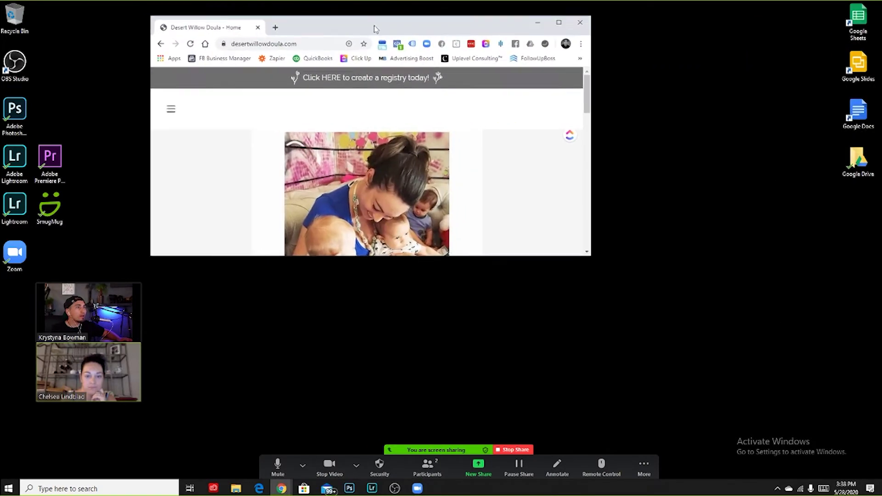
left_click(555, 17)
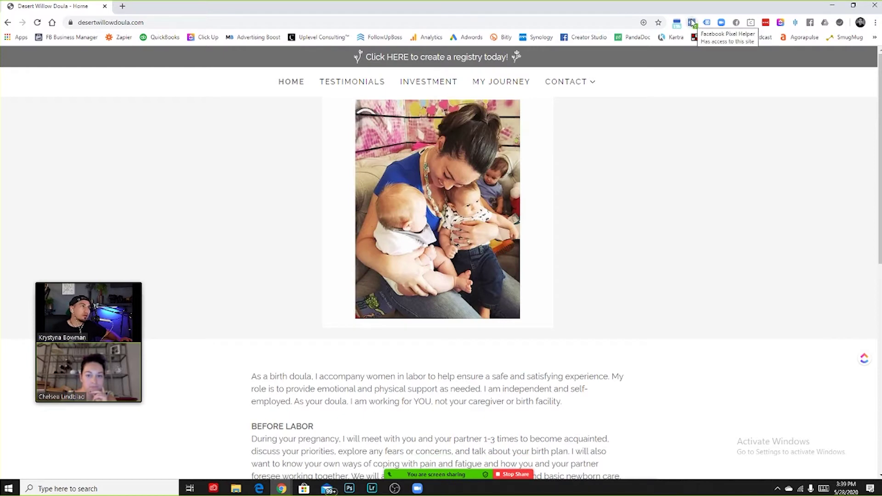
left_click(693, 23)
left_click(693, 23)
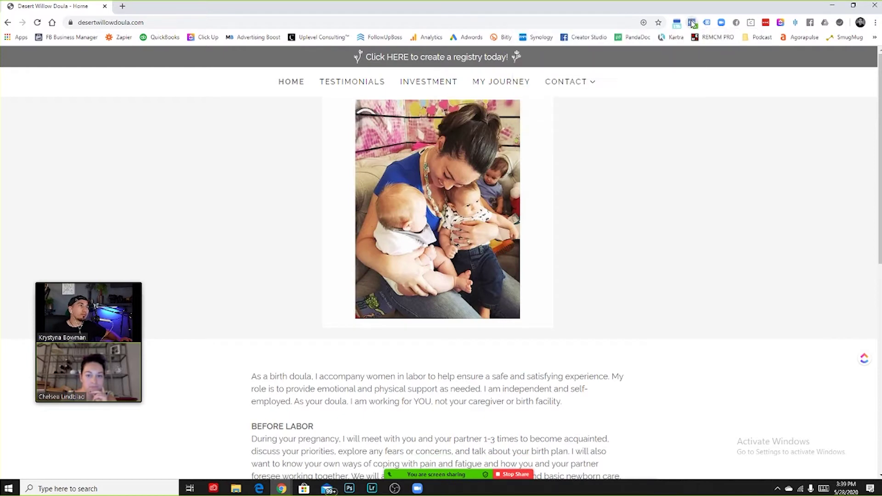
Open willowwish.org in a new browser tab
left_click(122, 10)
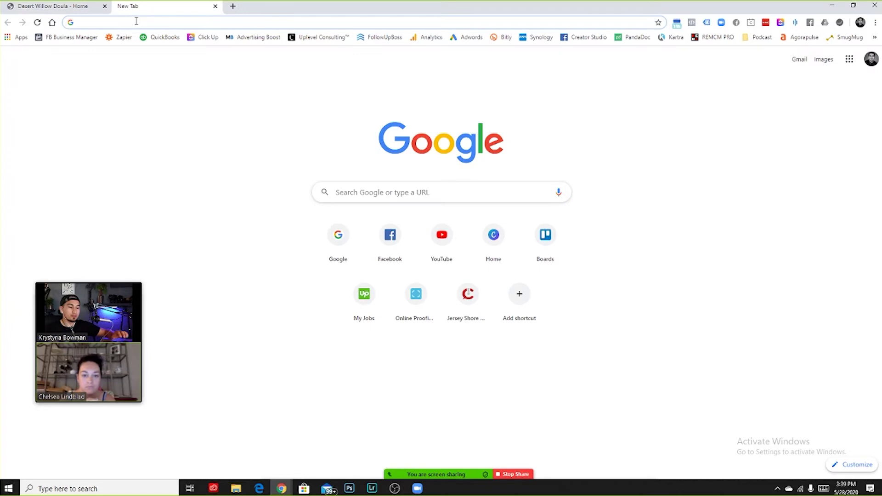
type("willi")
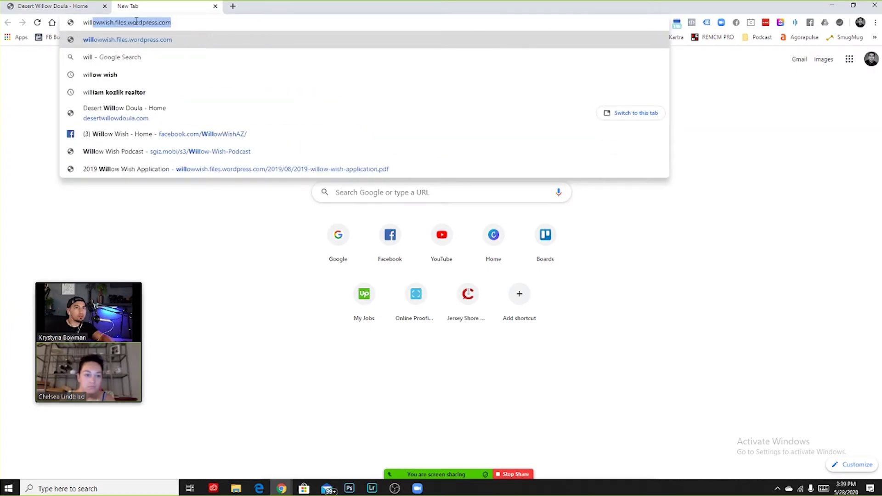
key("BackSpace")
type("i")
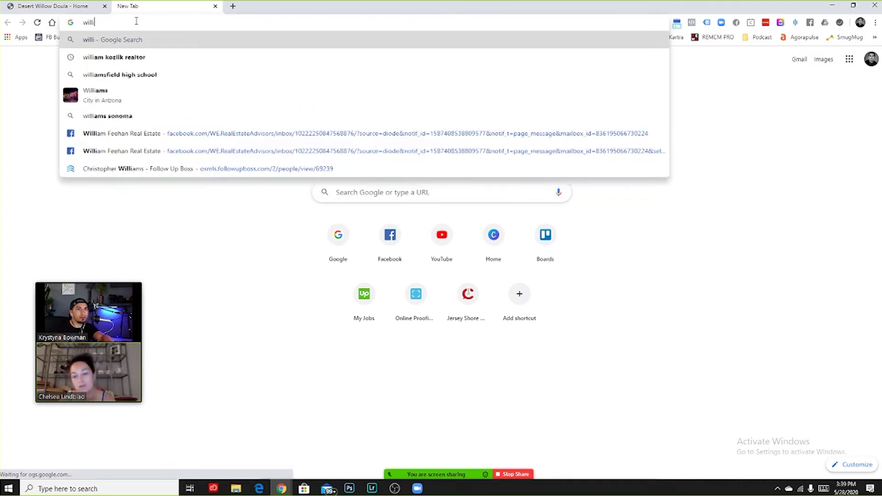
key("BackSpace")
type("ow")
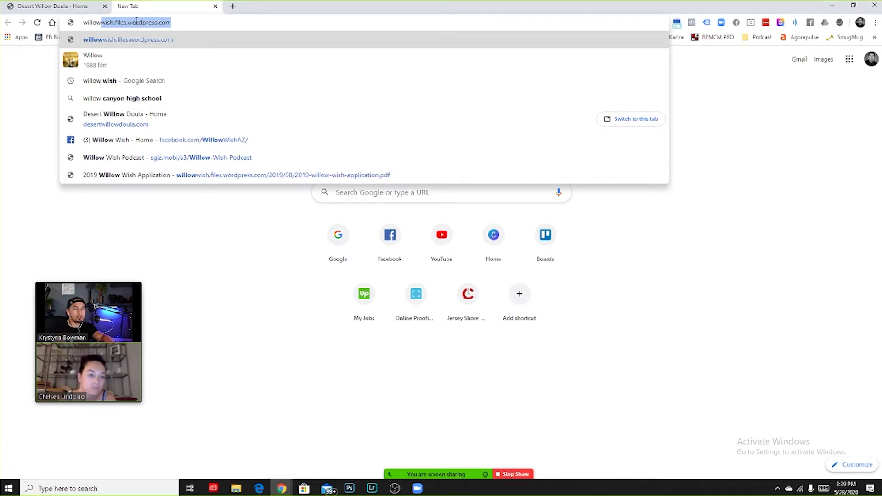
type("wish")
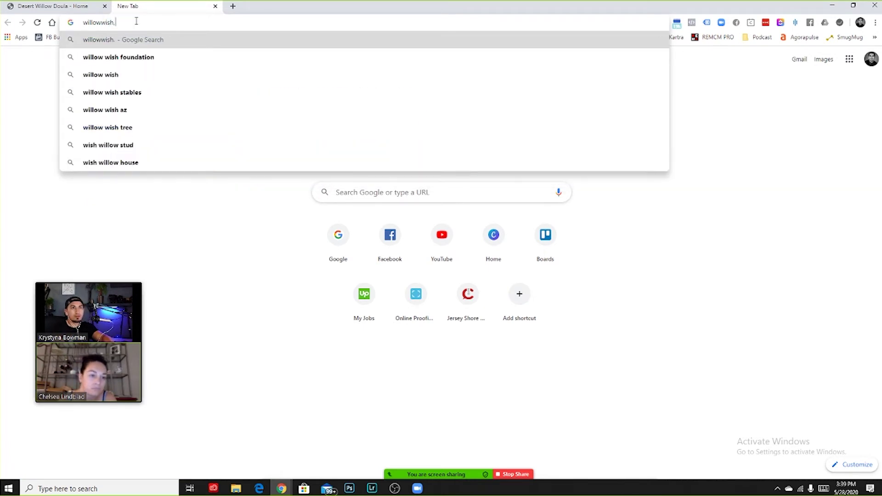
type(".org")
key("Return")
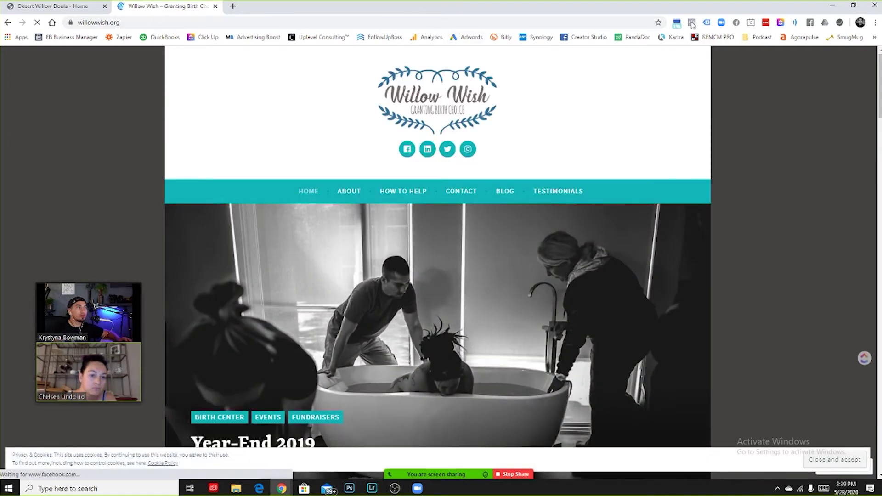
Check willowwish.org with Facebook Pixel Helper, highlight its result message, and close the helper
left_click(692, 22)
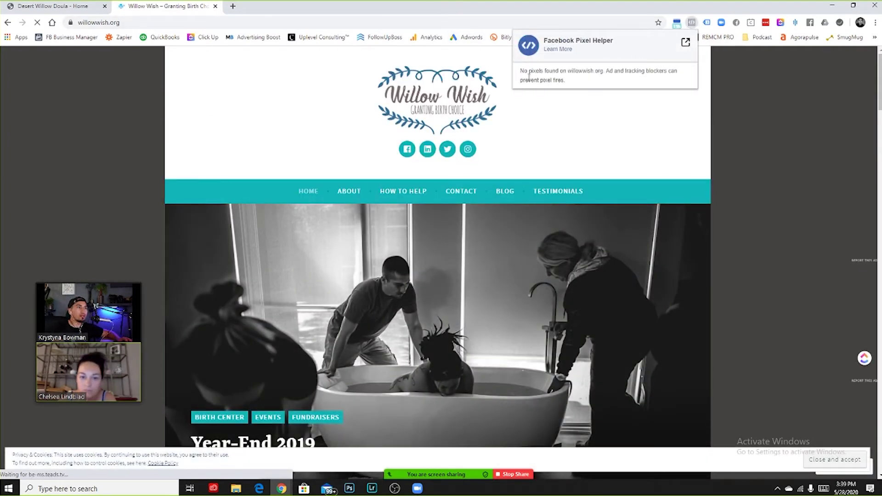
left_click_drag(523, 70, 664, 90)
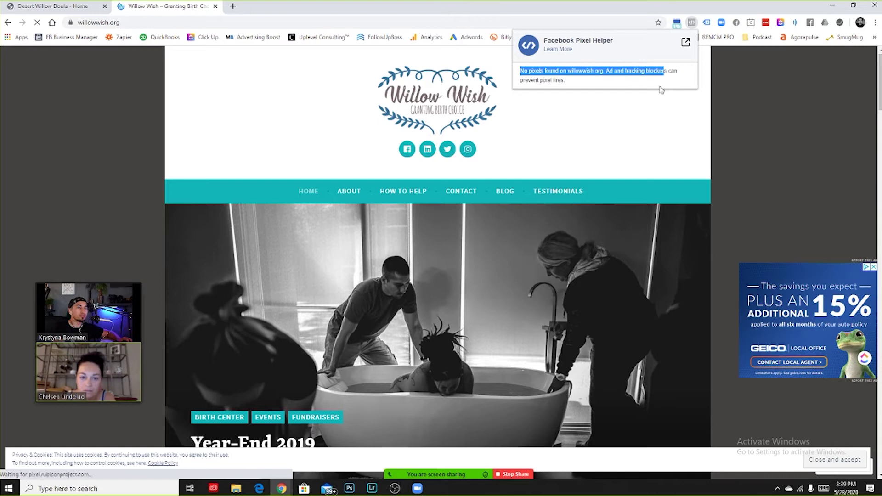
left_click(692, 22)
Return to the Desert Willow Doula site and inspect its pixel details with Facebook Pixel Helper for comparison
left_click(60, 6)
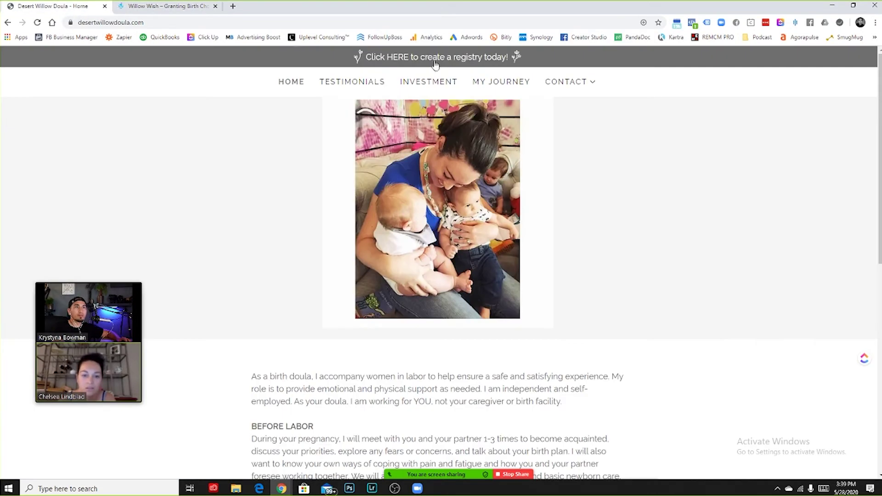
left_click(698, 26)
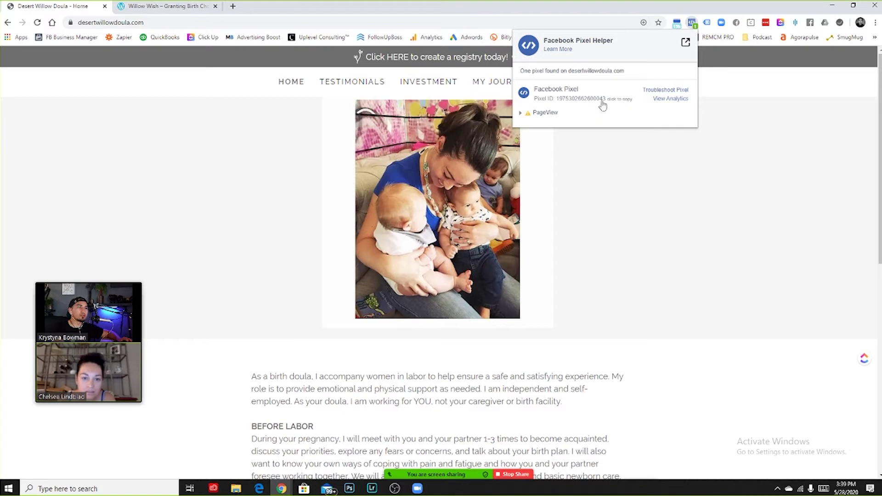
left_click_drag(517, 71, 627, 71)
left_click(639, 75)
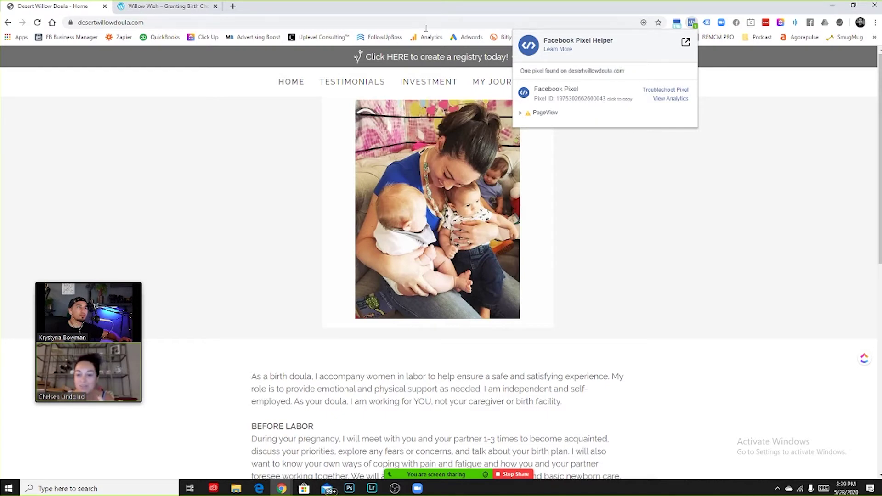
Close the Willow Wish page and stop sharing the screen in the Zoom meeting
left_click(134, 6)
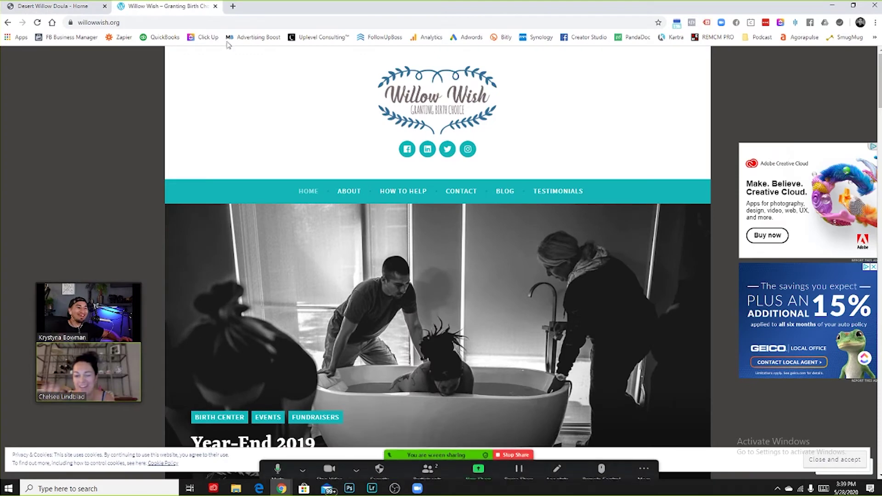
left_click(215, 6)
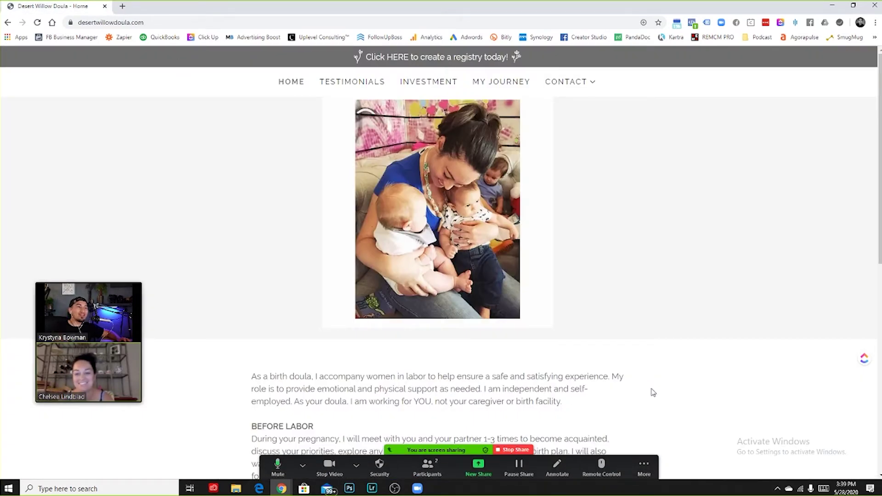
left_click(512, 450)
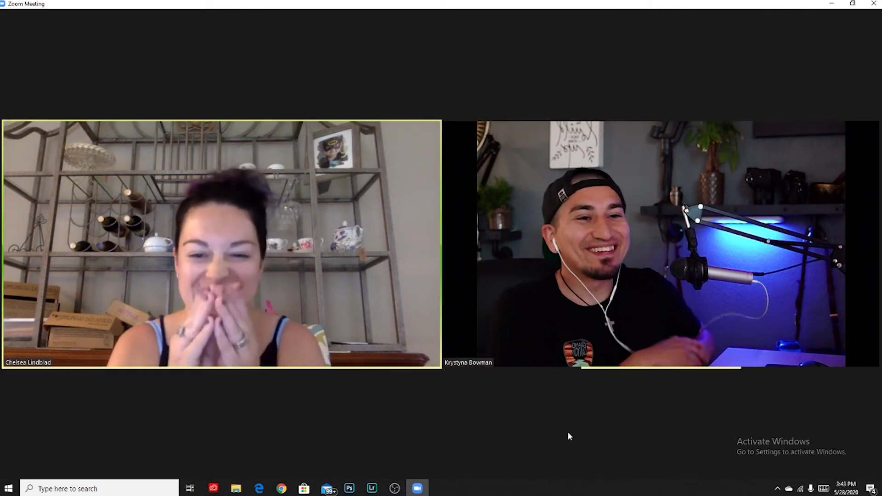
Reload the Desert Willow Doula pixel overview in Events Manager and move the floating meeting video panel off the page
mouse_move(570, 435)
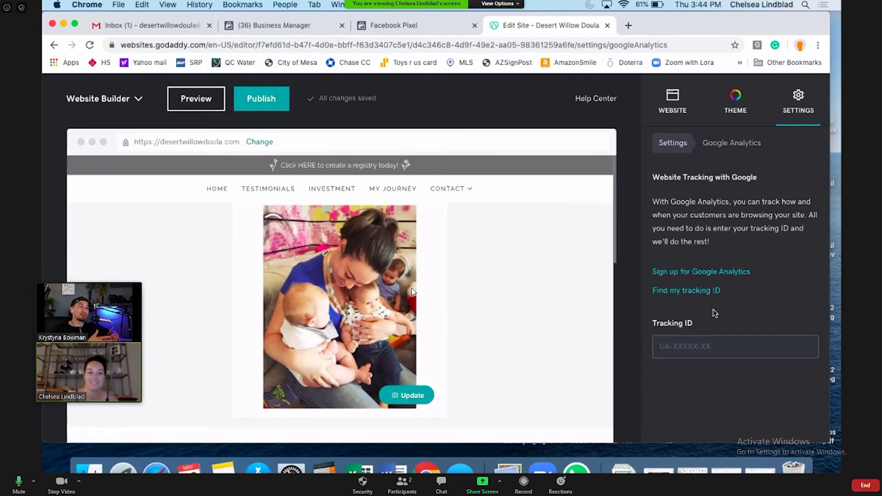
left_click(432, 31)
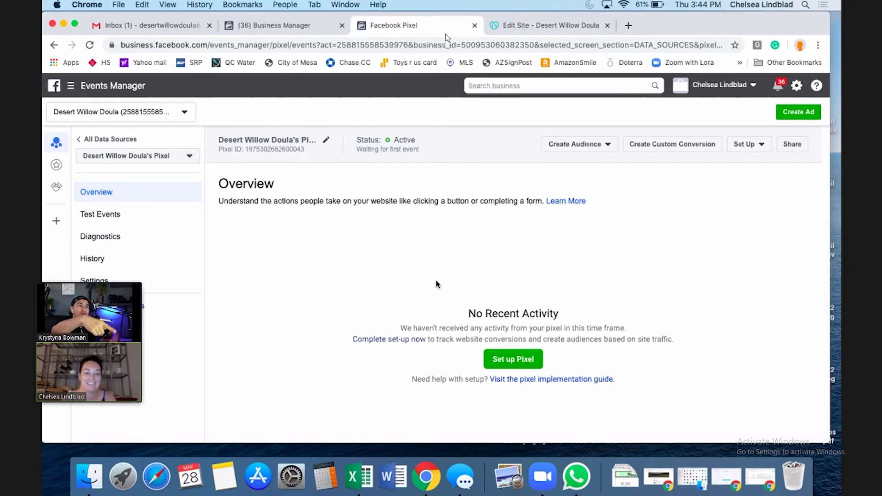
left_click(89, 47)
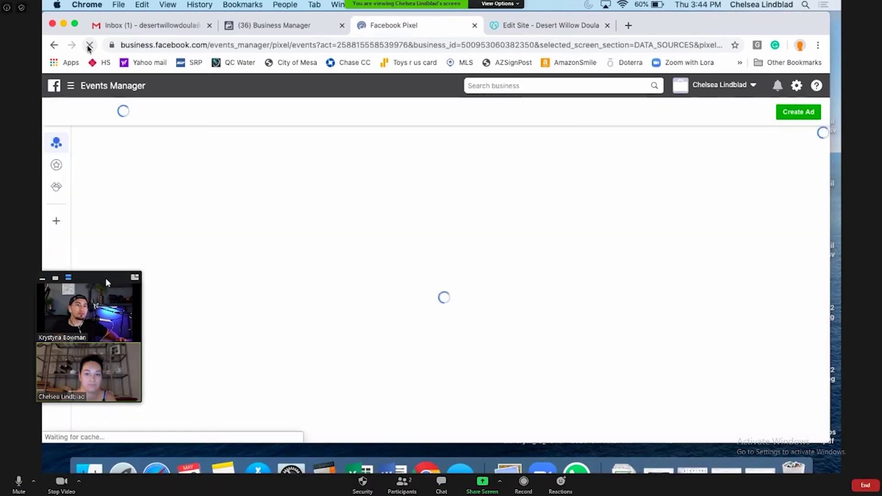
left_click_drag(102, 293, 67, 305)
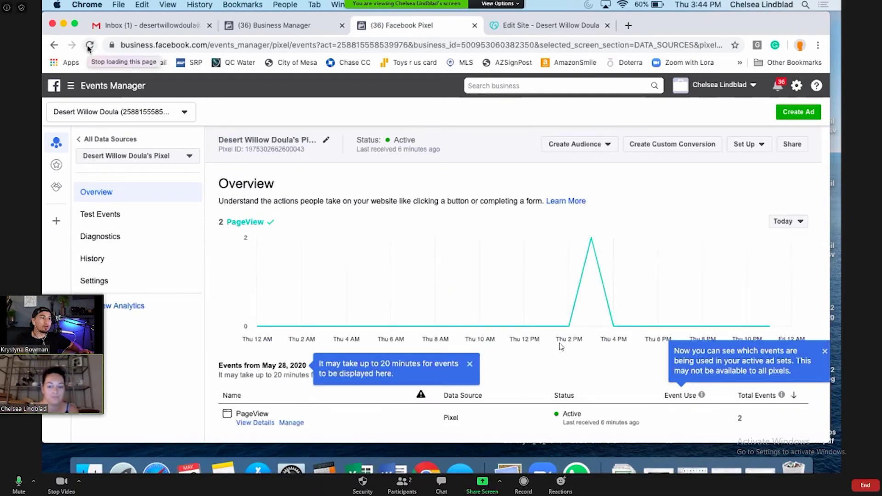
Examine the pixel's PageView activity graph and events list, and reload the overview to refresh the data
mouse_move(593, 264)
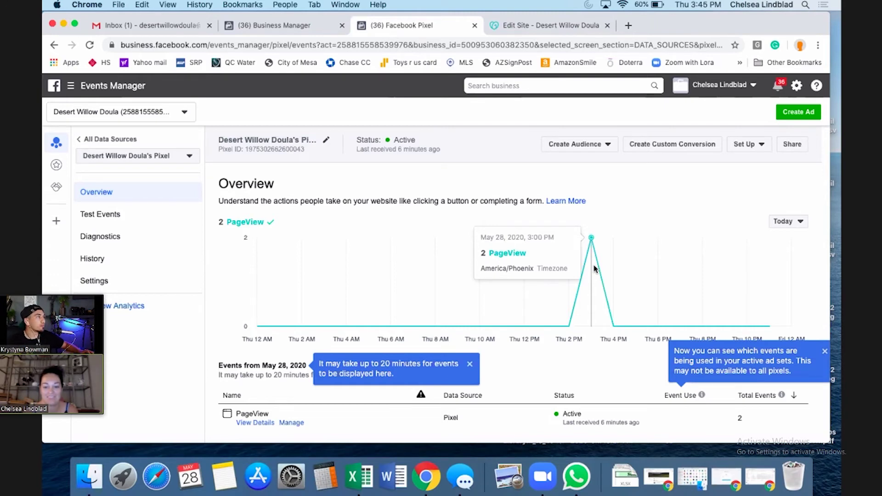
scroll(522, 335, "down", 1)
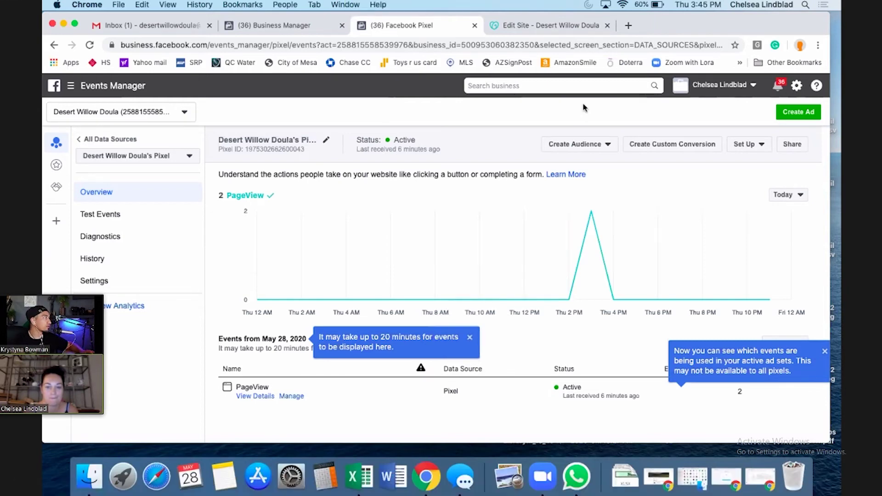
mouse_move(600, 249)
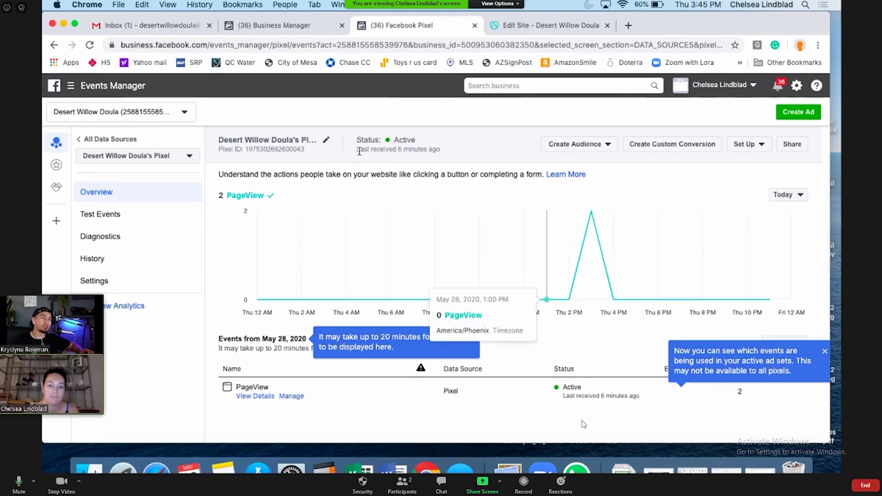
left_click(90, 46)
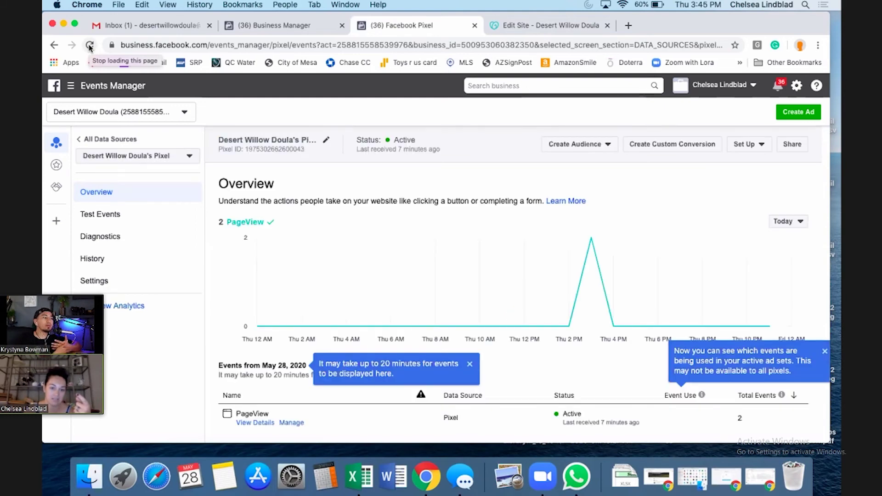
Load desertwillowdoula.com in a new browser tab on the shared computer
left_click(628, 25)
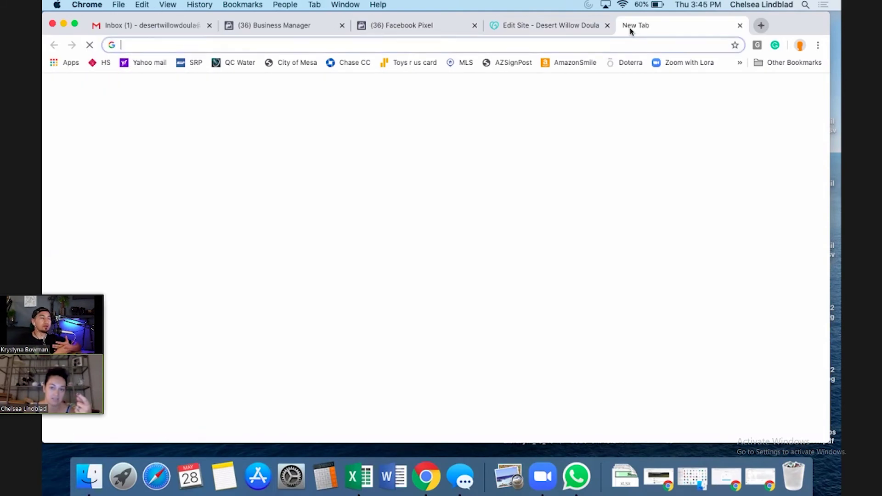
type("desert")
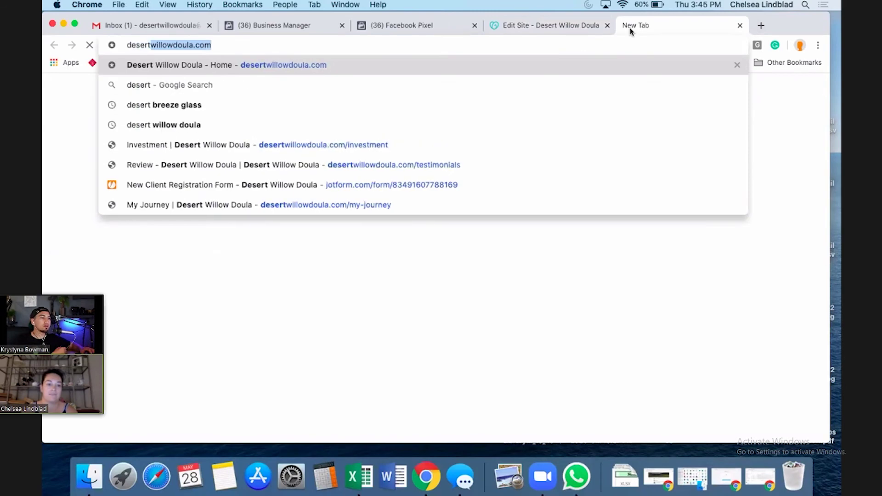
key("Return")
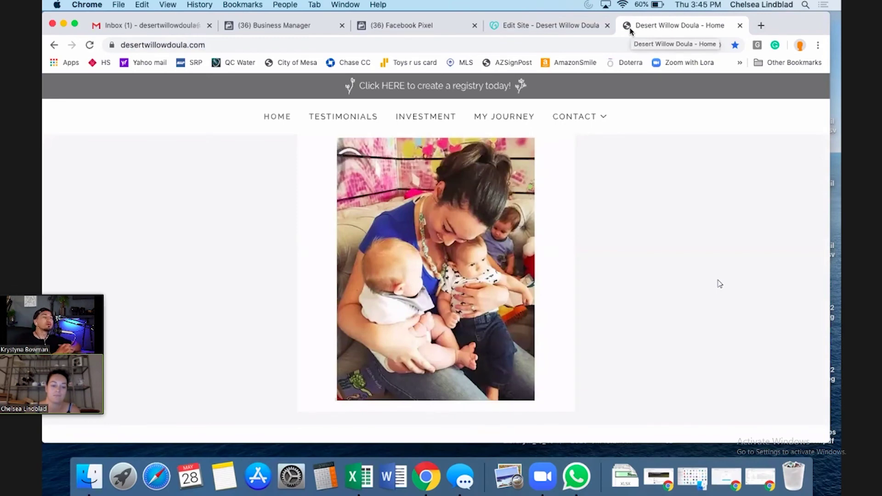
Browse the GoDaddy site editor's settings for Desert Willow Doula and open the Favicon settings
left_click(565, 26)
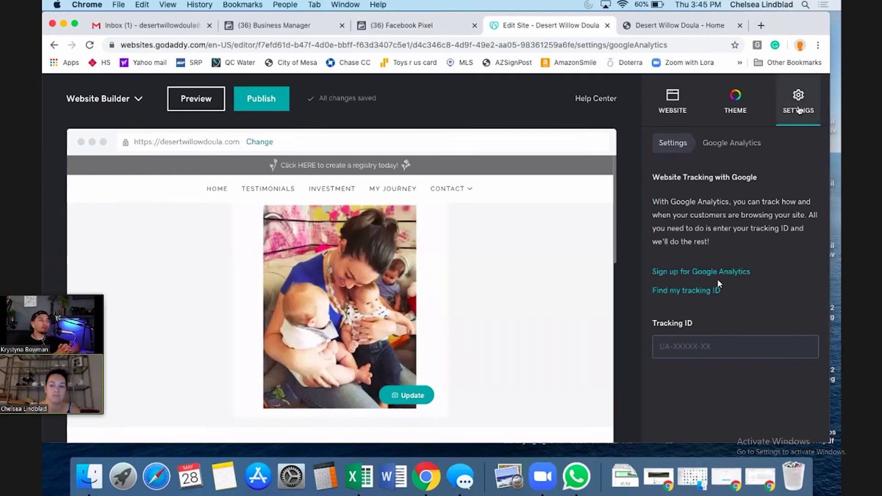
left_click(799, 100)
scroll(755, 346, "down", 5)
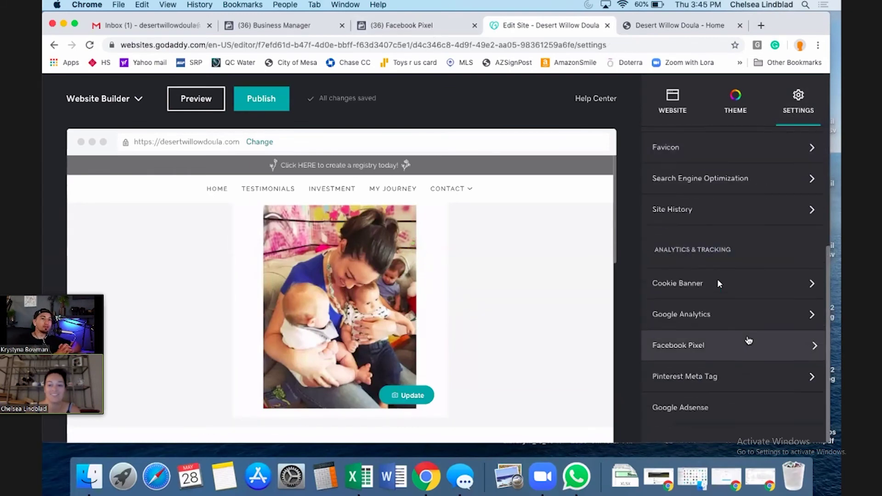
scroll(749, 341, "up", 4)
left_click(718, 295)
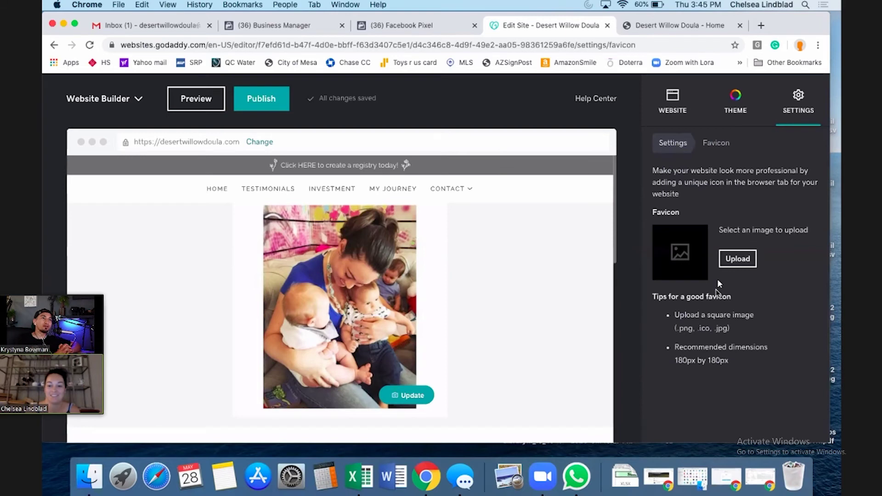
Return to the pixel overview in Events Manager, reload it, and dismiss the tips covering the events list
left_click(390, 27)
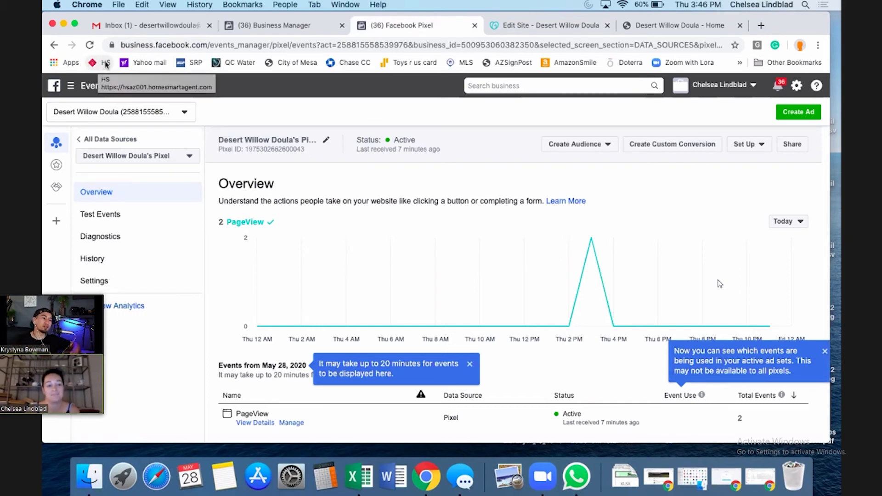
left_click(89, 47)
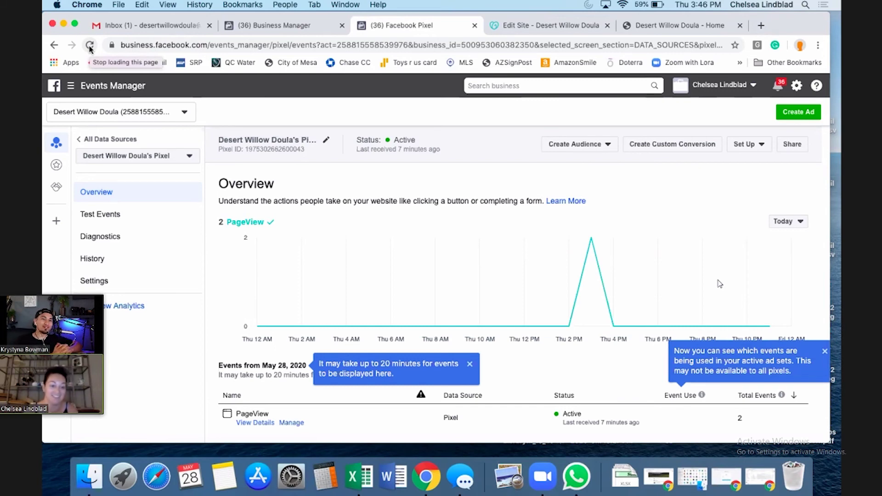
scroll(574, 269, "down", 2)
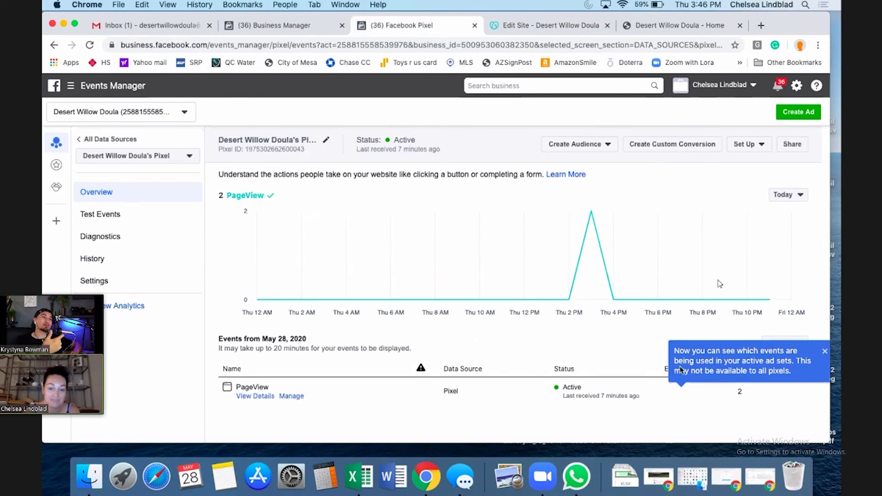
left_click(825, 352)
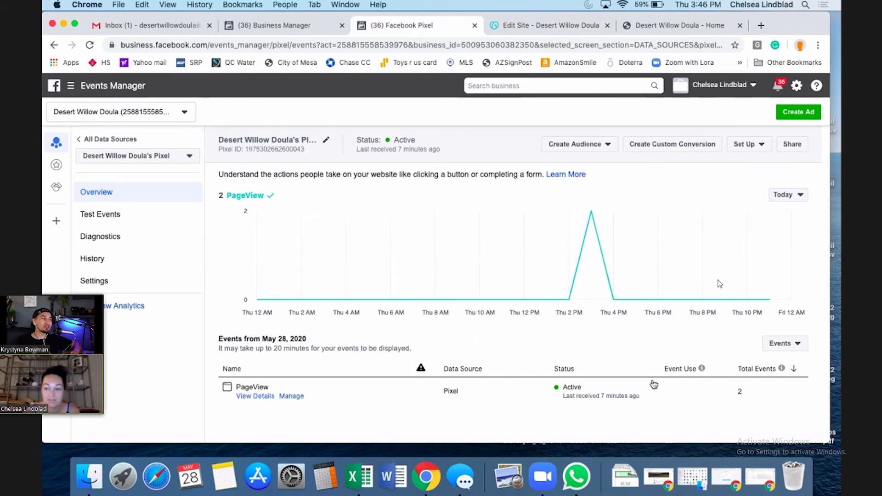